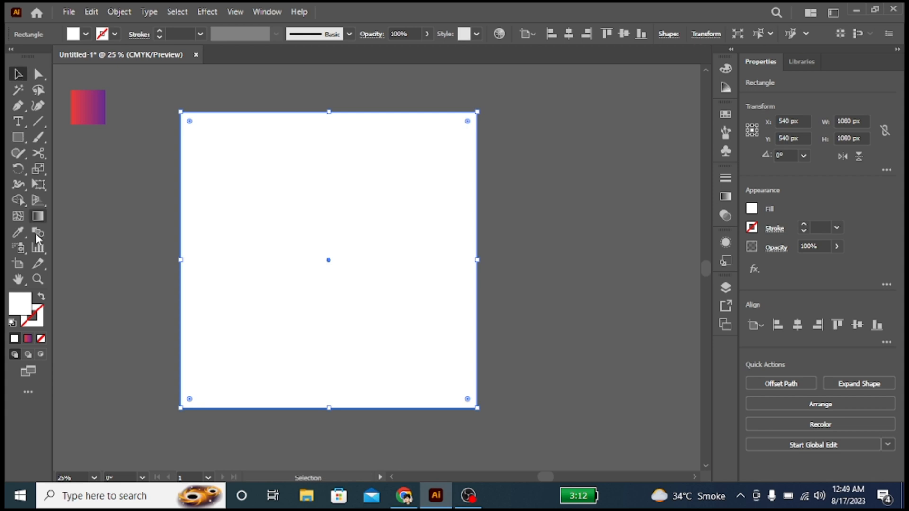
Fill the large square with the red-to-purple gradient sampled from the small sample square, and delete the sample square
left_click(18, 232)
left_click(88, 106)
left_click(17, 74)
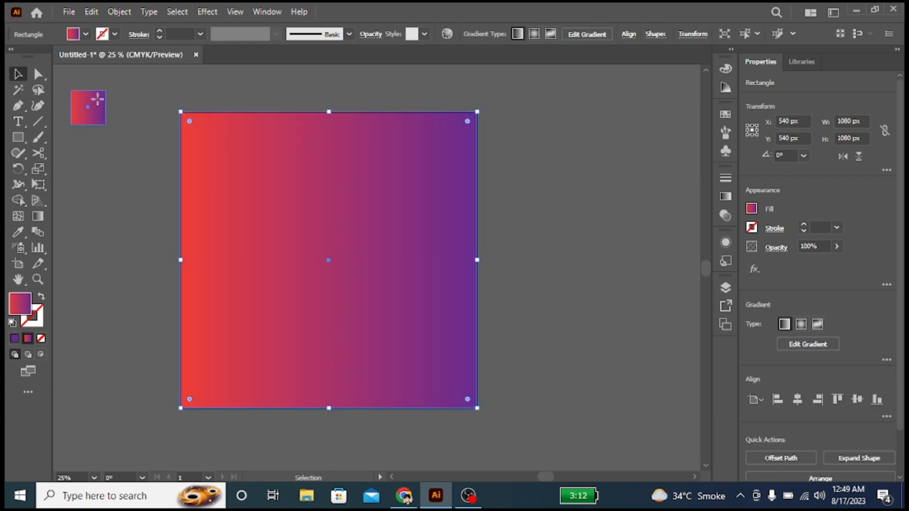
left_click(96, 101)
key("Delete")
Redirect the background square's gradient vertically, running from red just below its lower edge to purple at its upper edge, and deselect it
left_click(190, 223)
left_click(38, 217)
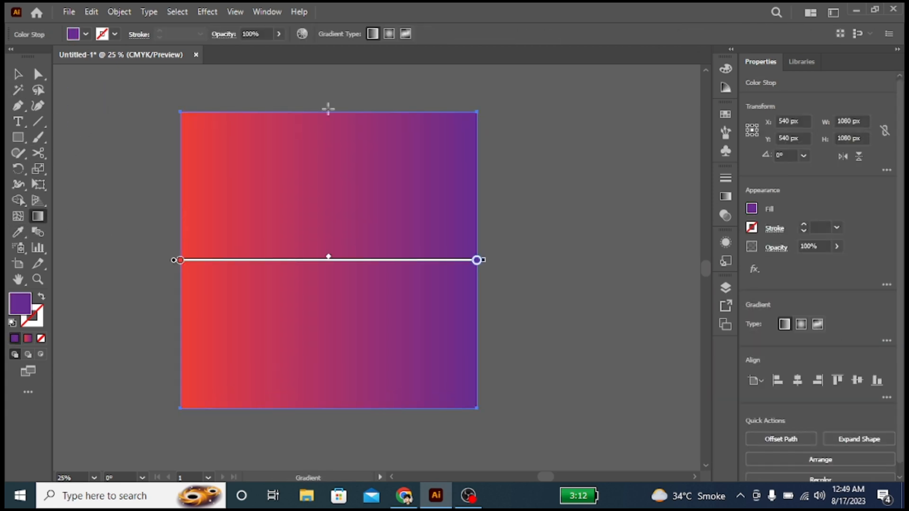
left_click_drag(327, 432, 326, 119)
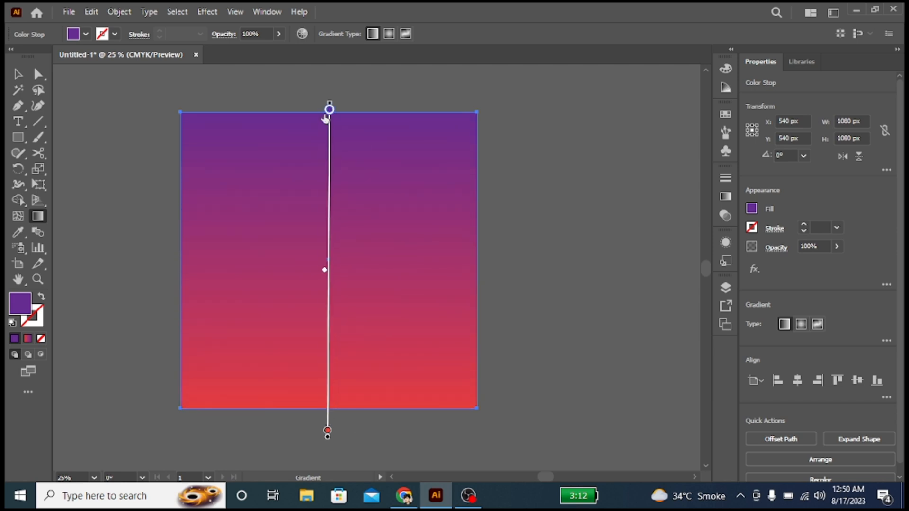
left_click(18, 75)
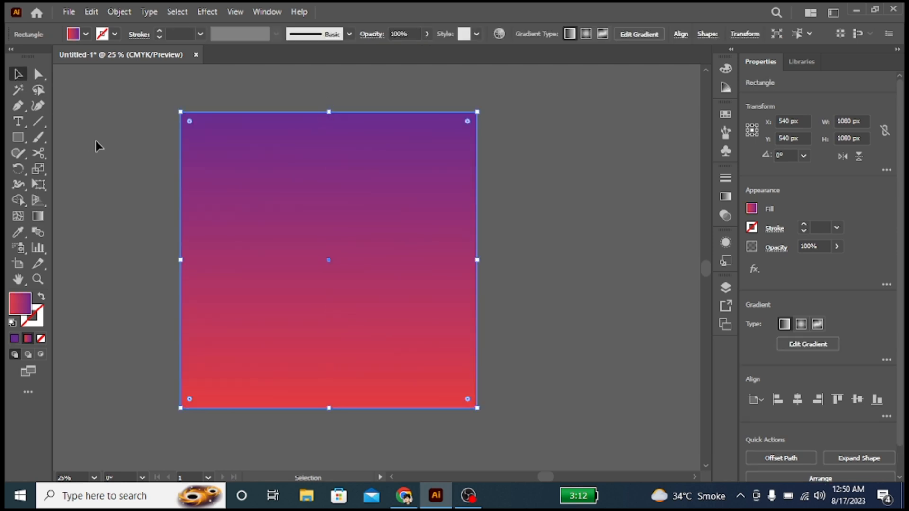
left_click(96, 141)
left_click(221, 159)
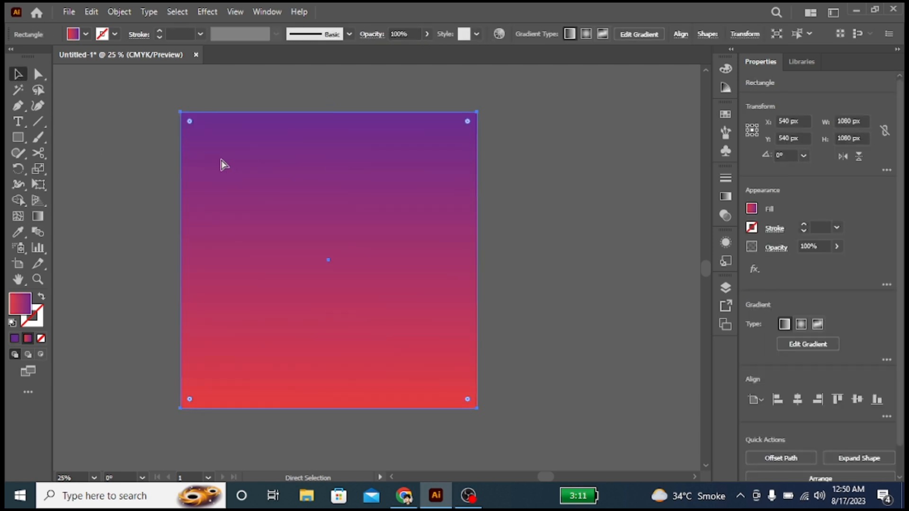
key("ctrl+shift+a")
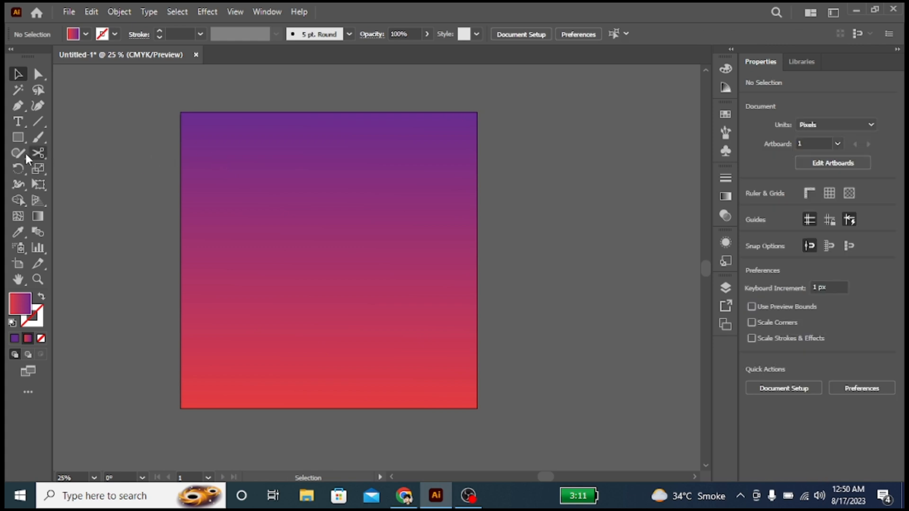
Draw a gentle wave with the Pen tool from the artboard's lower left edge through its middle to about X 1080, Y 437 px
left_click(18, 105)
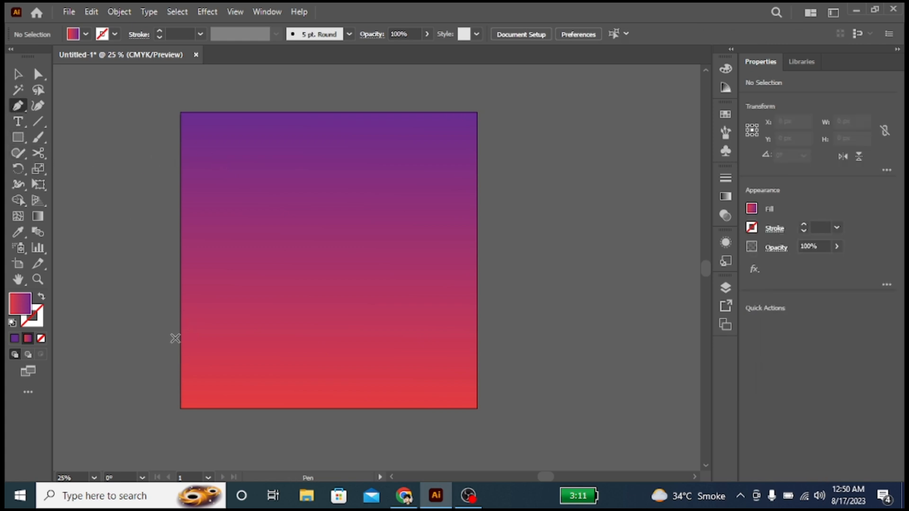
left_click(61, 106)
left_click(181, 354)
left_click_drag(264, 264, 336, 301)
key("ctrl+z")
left_click(320, 260)
left_click_drag(477, 232, 499, 179)
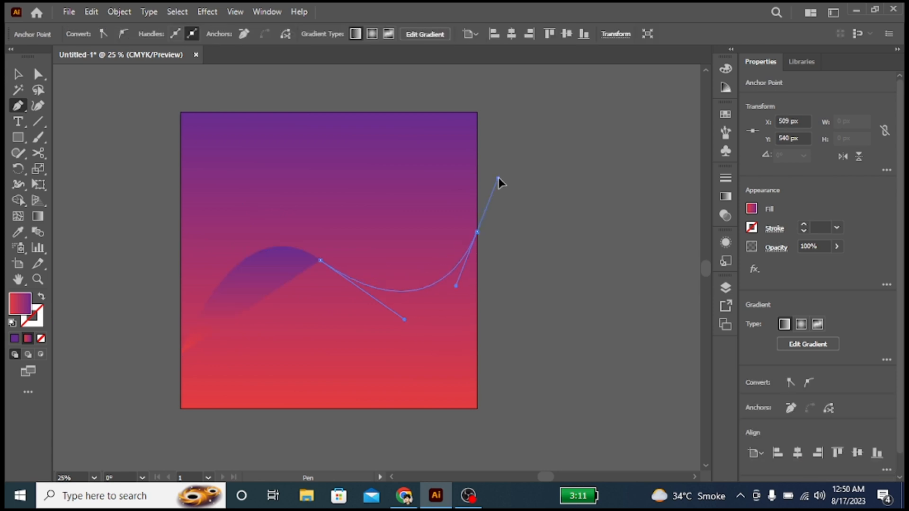
Remove the wave's fill and give it a white stroke instead
left_click(41, 296)
double_click(32, 316)
left_click(282, 170)
key("Return")
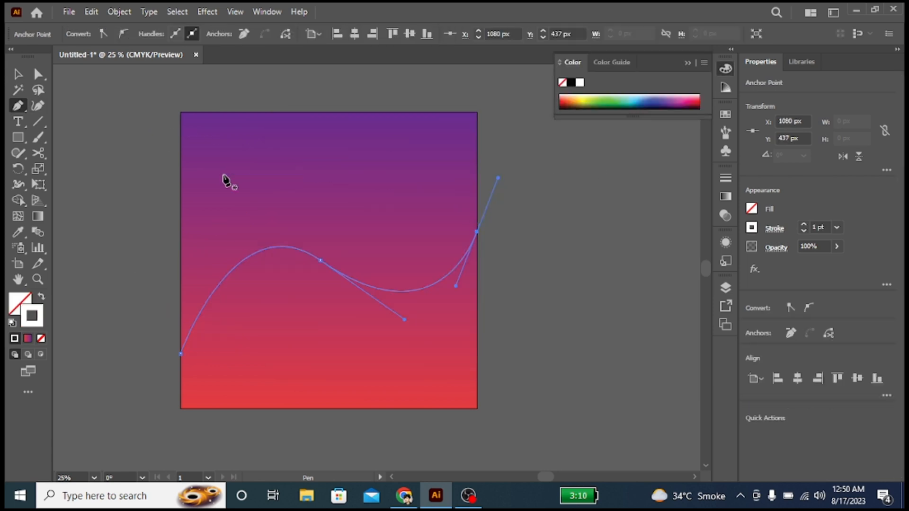
Draw a second, steeper wave crossing the first, from the artboard's left edge at mid-height to about X 1131, Y 562 px
left_click(181, 260)
left_click_drag(292, 336, 328, 437)
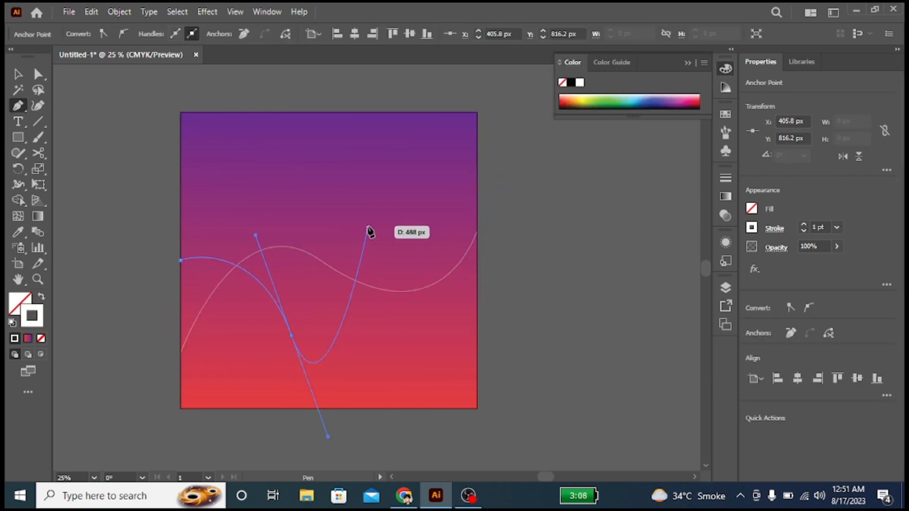
left_click(395, 250)
key("ctrl+z")
left_click_drag(391, 245, 394, 232)
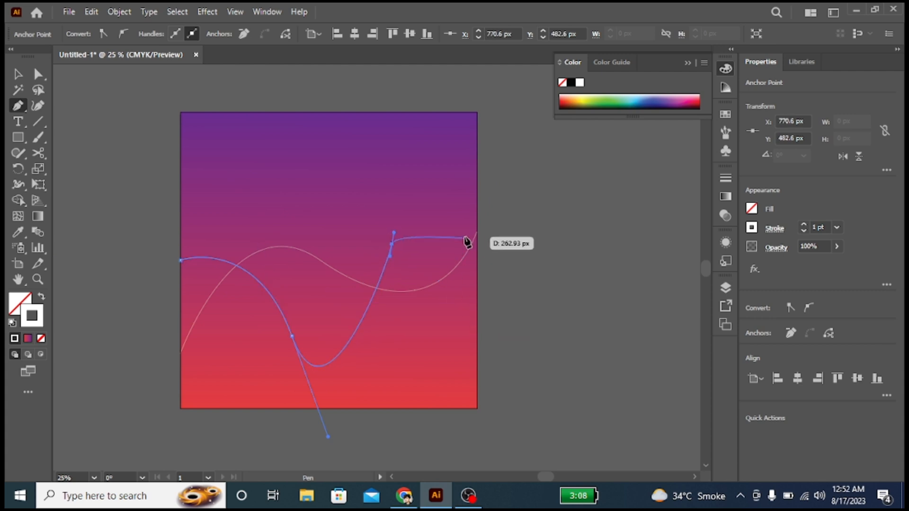
left_click_drag(473, 312, 487, 419)
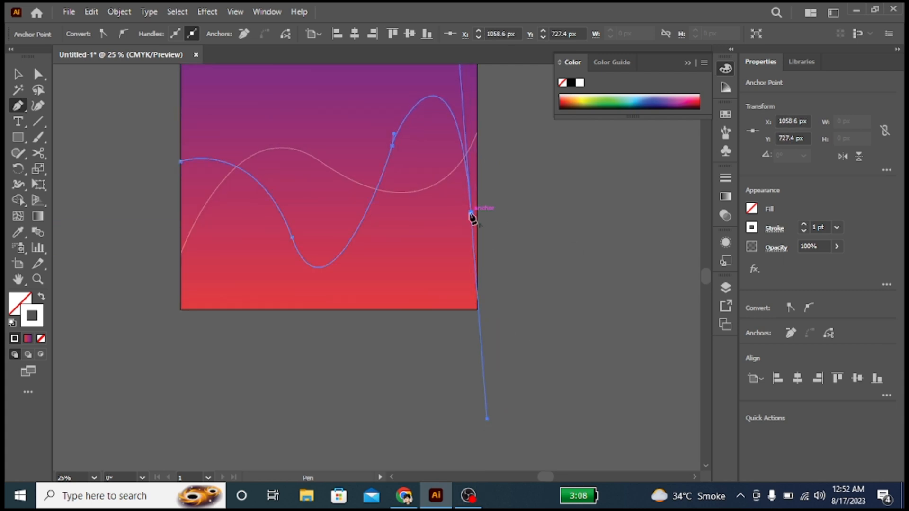
left_click_drag(518, 125, 491, 94)
key("v")
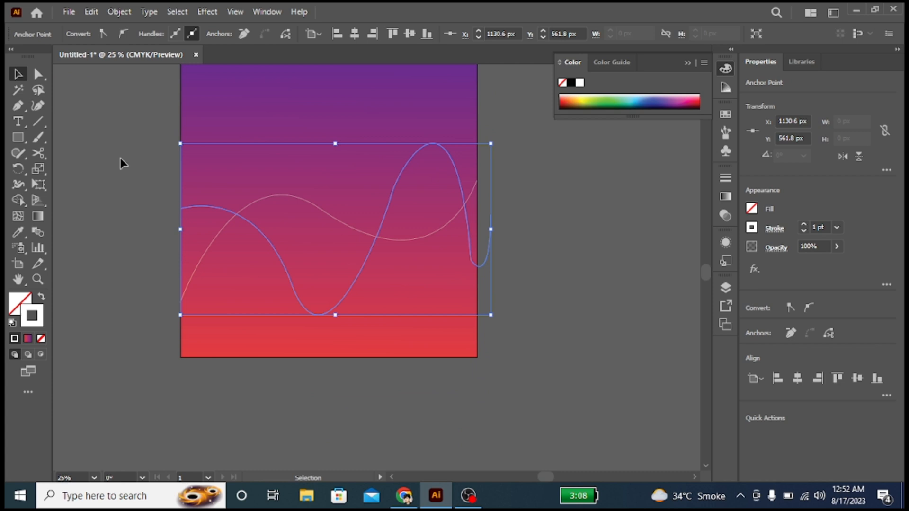
Make a blend between the two wavy lines
left_click(119, 11)
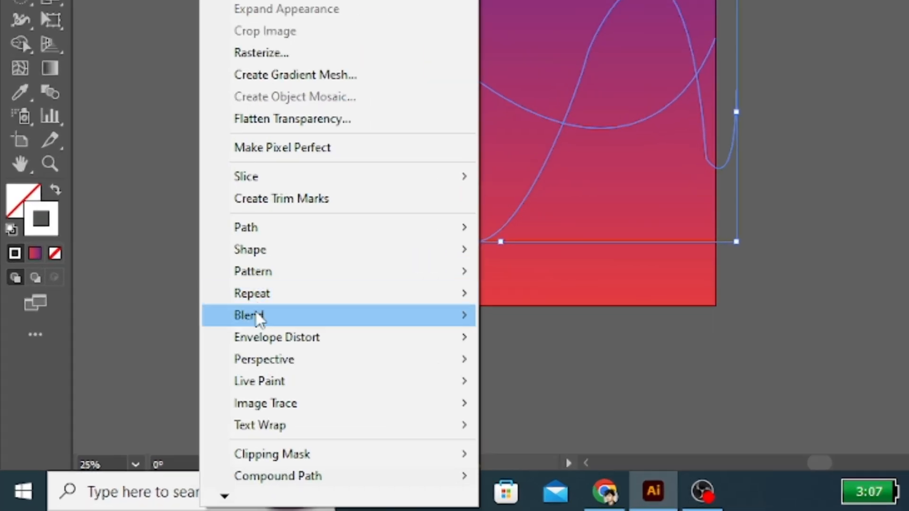
mouse_move(199, 381)
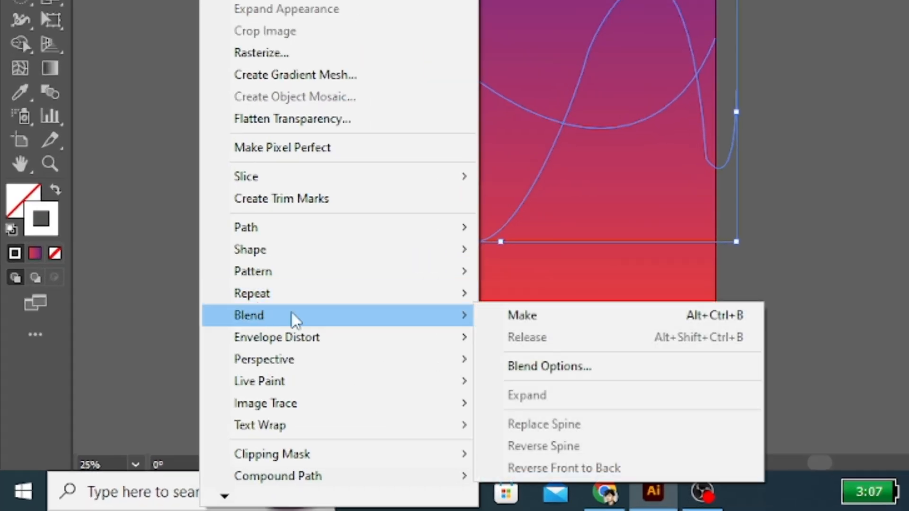
left_click(509, 318)
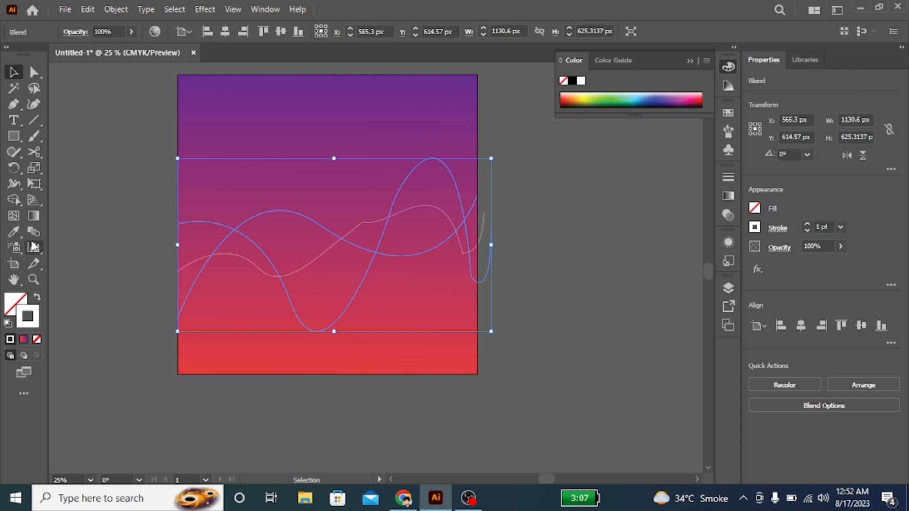
Set the blend's spacing to Specified Steps with 30 steps
double_click(33, 245)
left_click(479, 216)
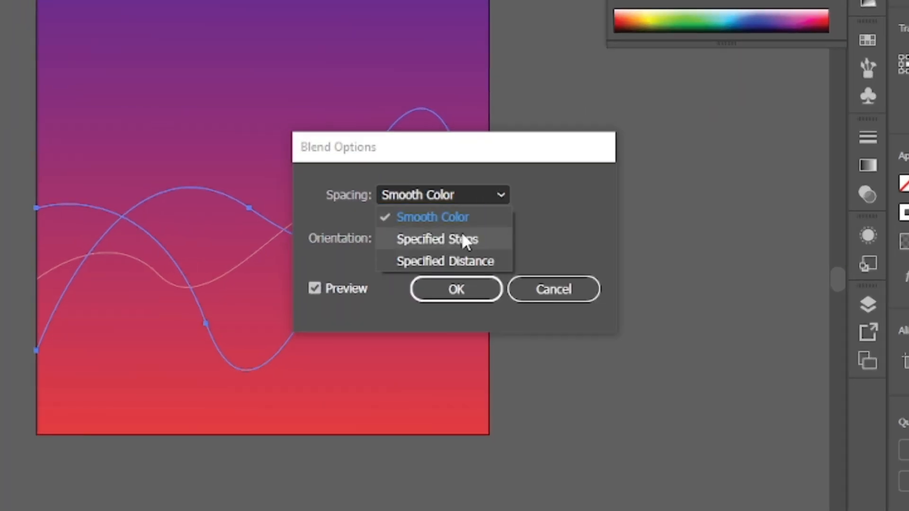
left_click(461, 239)
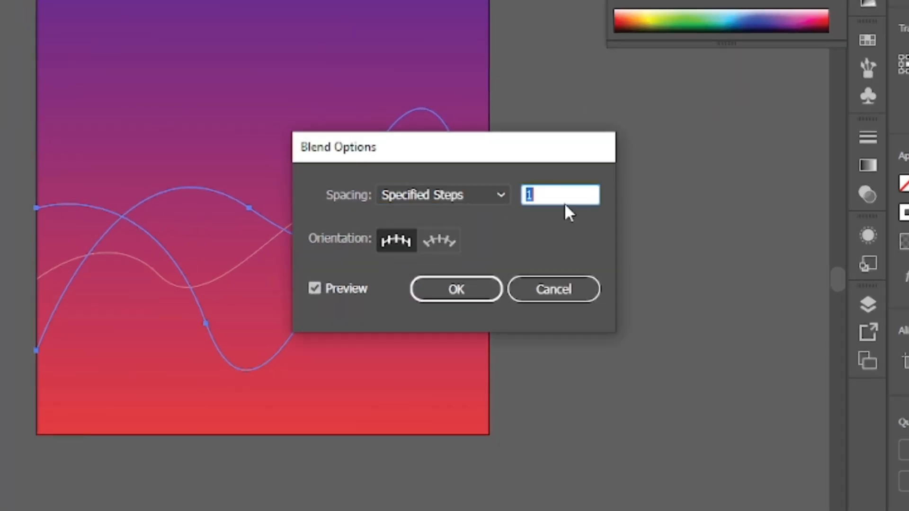
type("30")
left_click(474, 299)
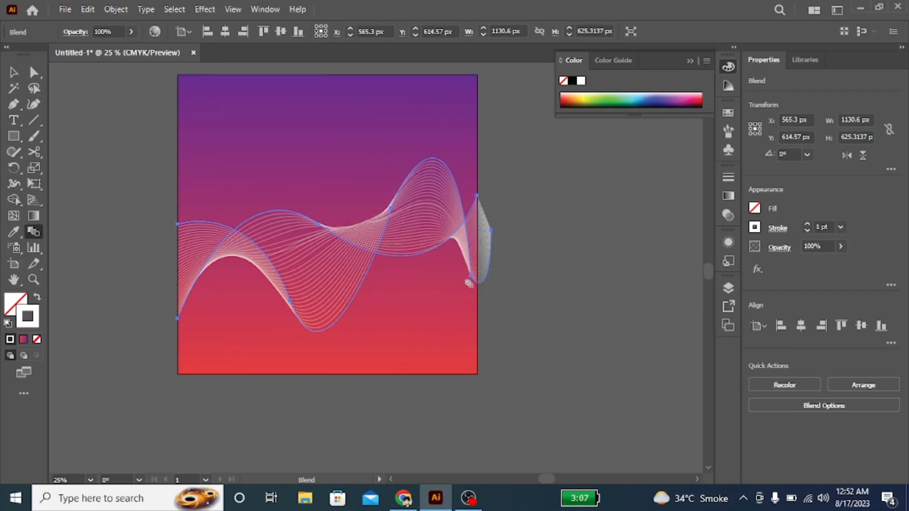
Adjust the wave blend's number of specified steps to 24 while previewing the line density
double_click(35, 233)
left_click(521, 214)
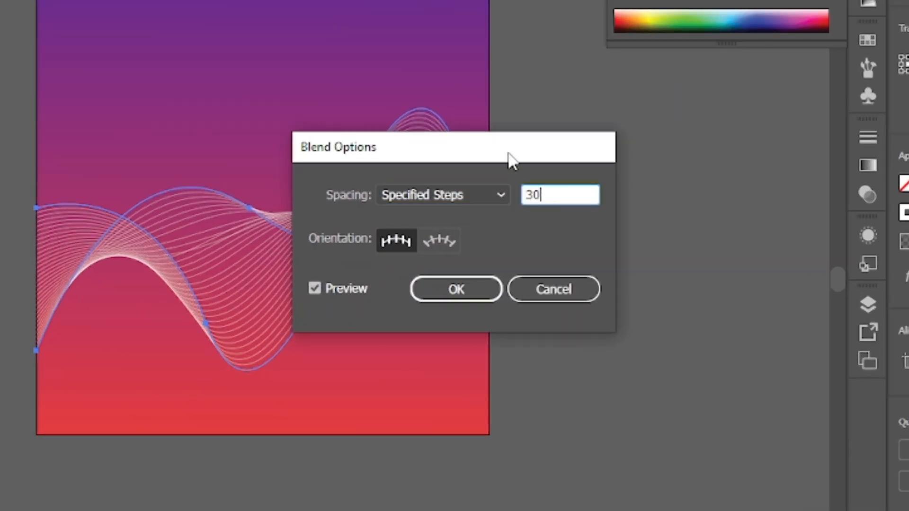
left_click_drag(511, 161, 687, 155)
key("Up")
key("Up")
key("Up")
key("Up")
key("Up")
key("Up")
key("Up")
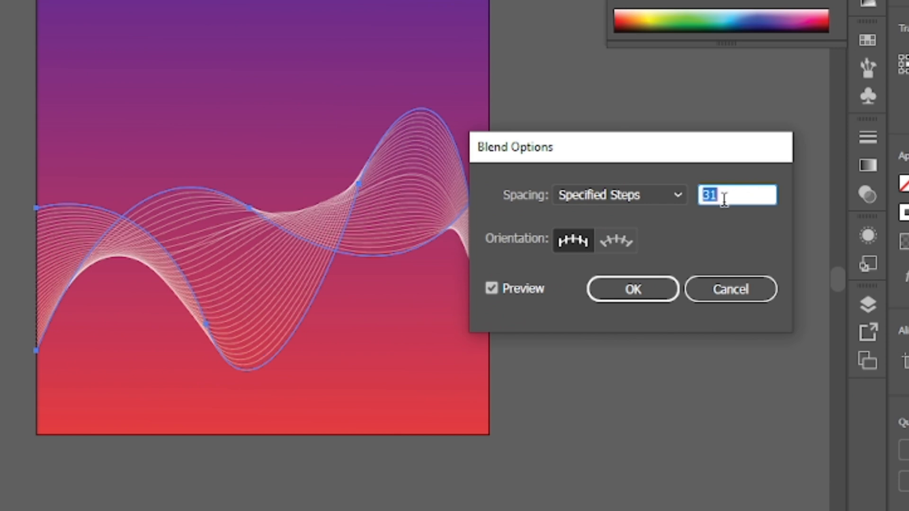
key("Down")
key("Down")
key("Down")
key("Down")
key("Down")
key("Down")
key("Down")
key("Down")
key("Down")
key("Down")
key("Down")
key("Down")
key("Down")
key("Down")
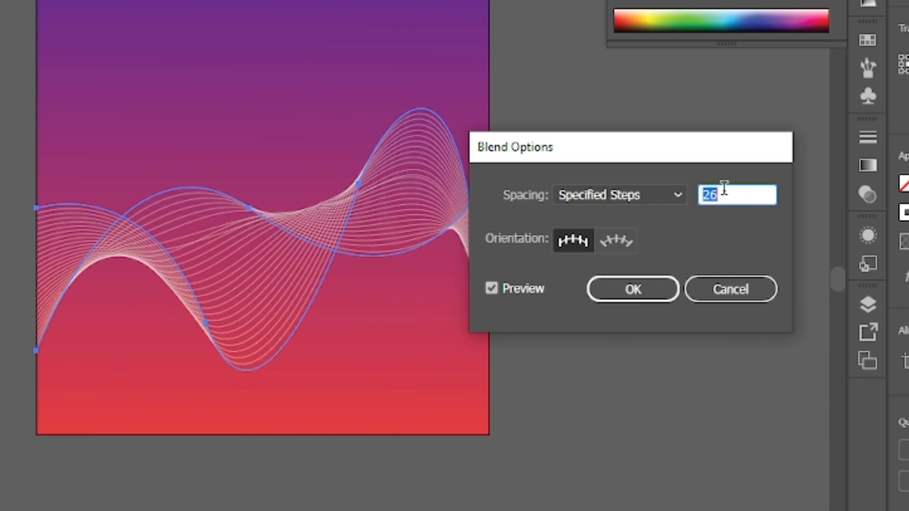
key("Up")
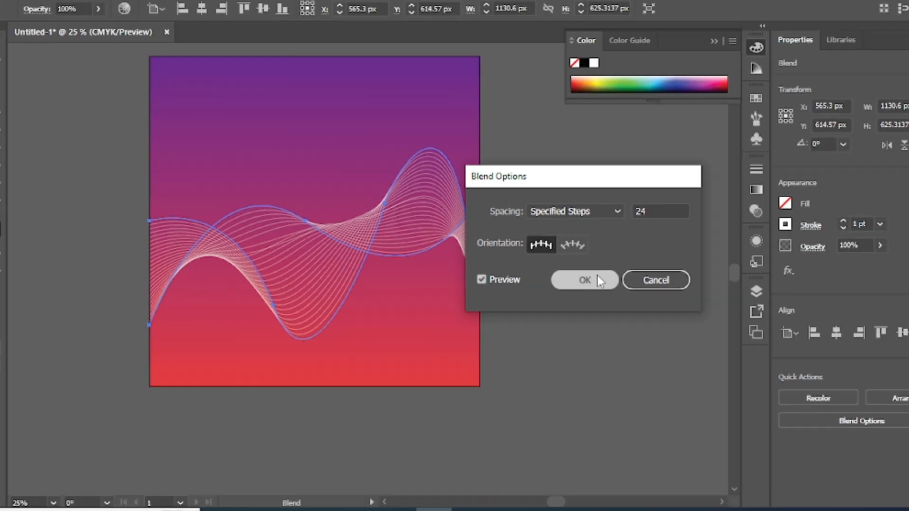
left_click(653, 290)
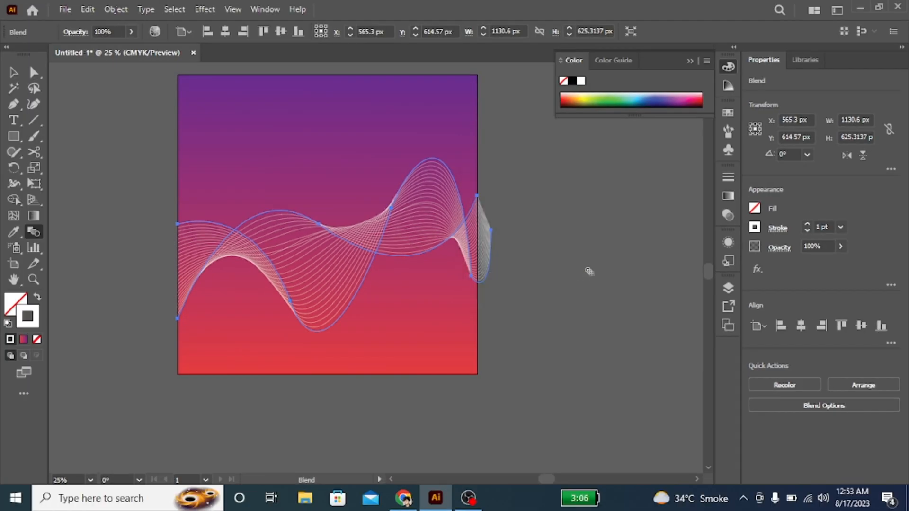
Rotate the wave blend by about 8.4°, shift it downward, and enlarge it to about 1272 × 795 px
left_click(13, 72)
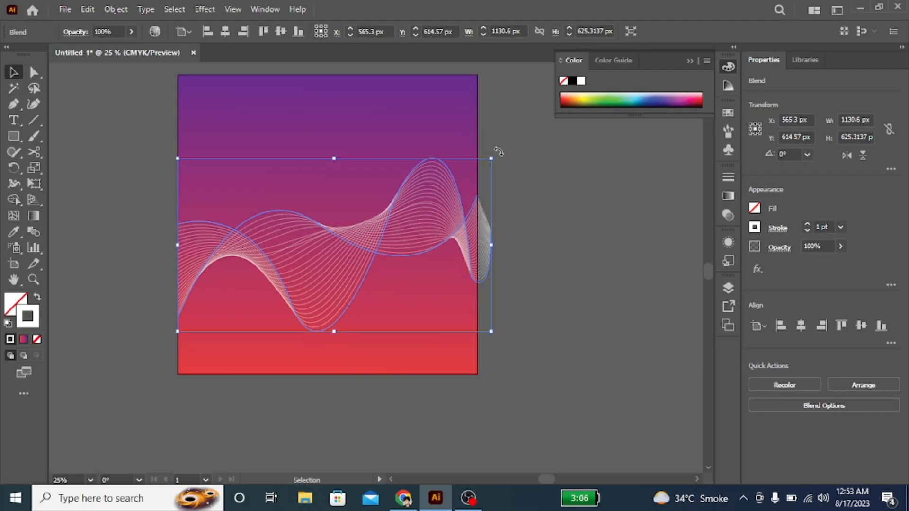
left_click_drag(498, 151, 519, 142)
left_click_drag(406, 239, 355, 286)
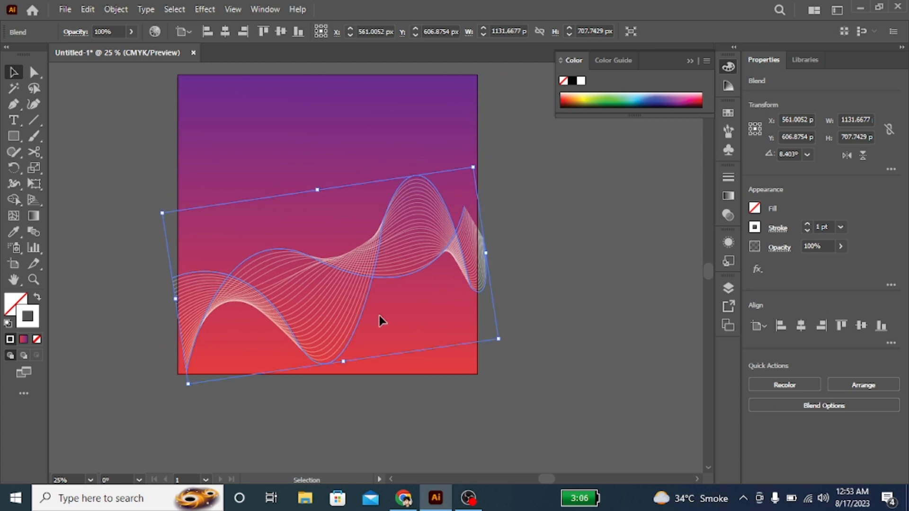
left_click_drag(347, 363, 344, 372)
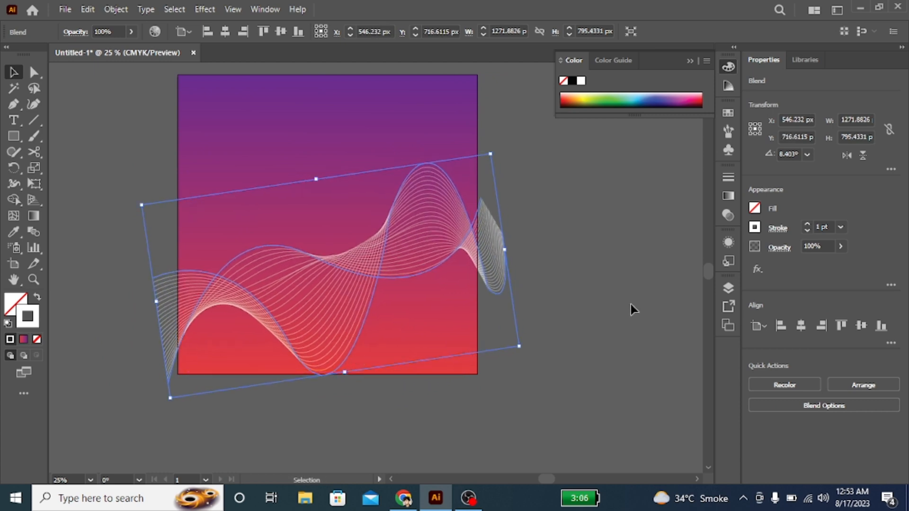
Lower the wave blend's opacity to 35% and move it up to about Y 652 px
left_click(815, 262)
left_click(666, 290)
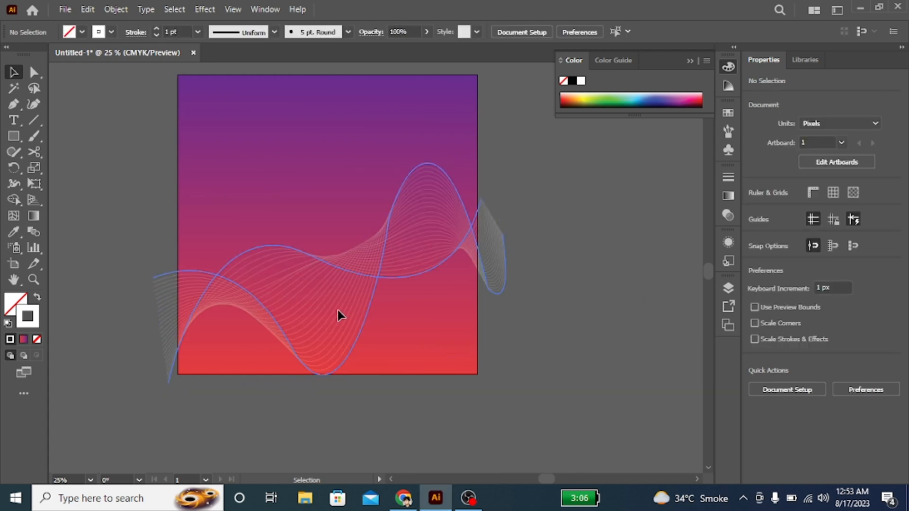
left_click_drag(337, 311, 337, 292)
left_click(576, 302)
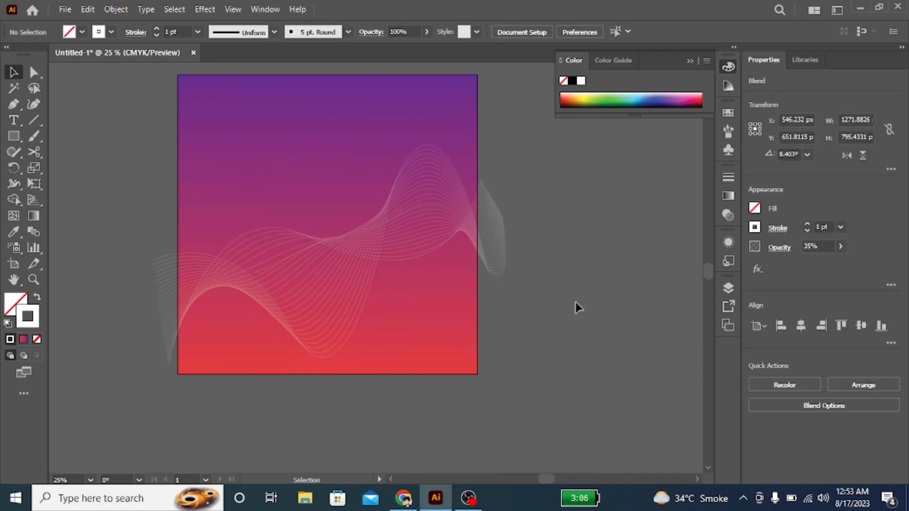
Move the smart watch image from beside the artboard onto the middle of the background and bring it to the front
scroll(241, 305, "down", 1)
left_click_drag(184, 294, 375, 291)
left_click_drag(57, 114, 238, 363)
left_click_drag(105, 257, 227, 256)
left_click_drag(424, 393, 326, 392)
left_click(171, 290)
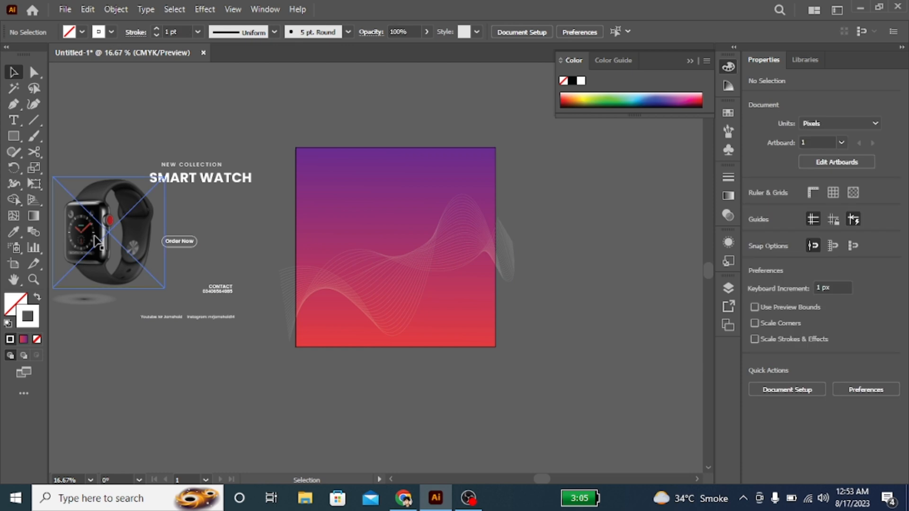
left_click_drag(94, 242, 386, 257)
right_click(387, 256)
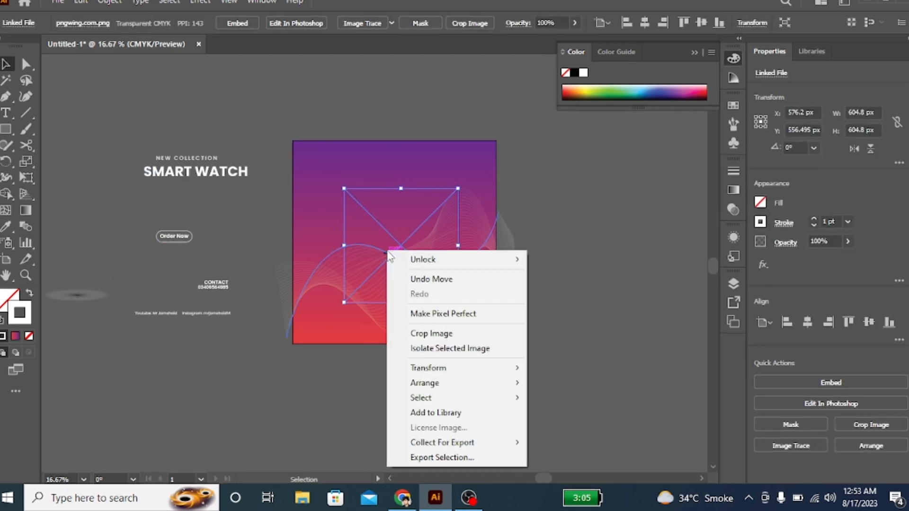
mouse_move(420, 393)
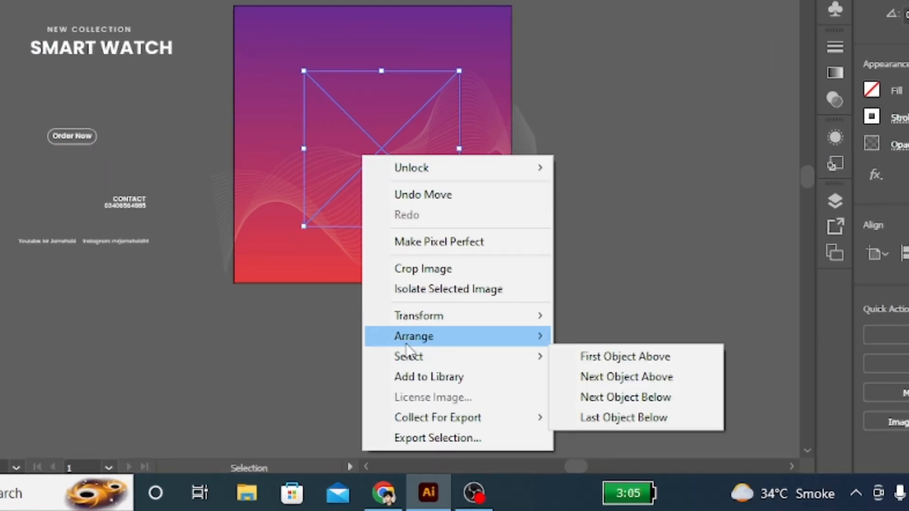
left_click(582, 336)
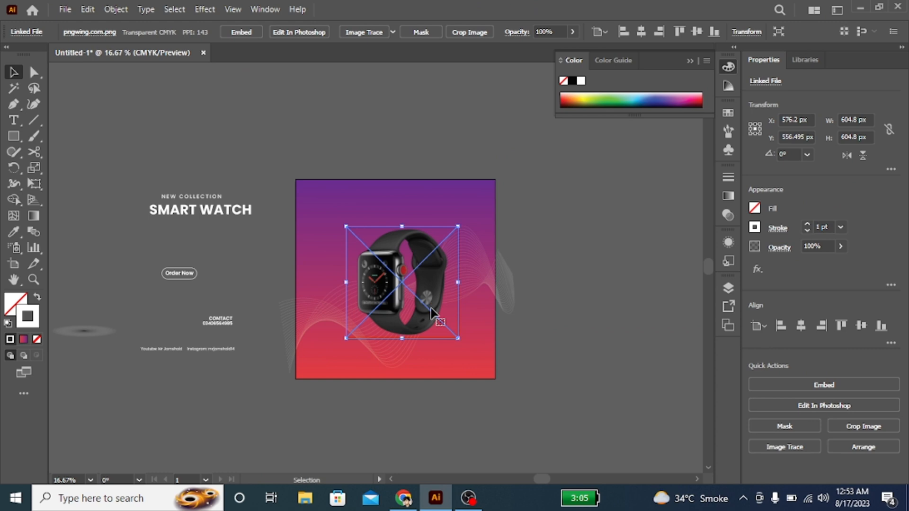
Center the smart watch image horizontally and vertically on the artboard, and deselect it
scroll(431, 308, "up", 2)
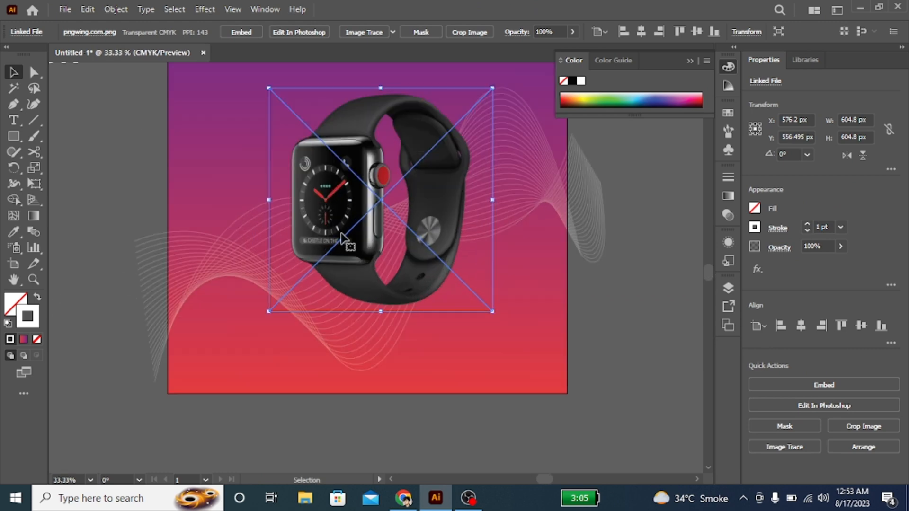
left_click(801, 326)
left_click(864, 327)
left_click(648, 344)
scroll(648, 343, "up", 3)
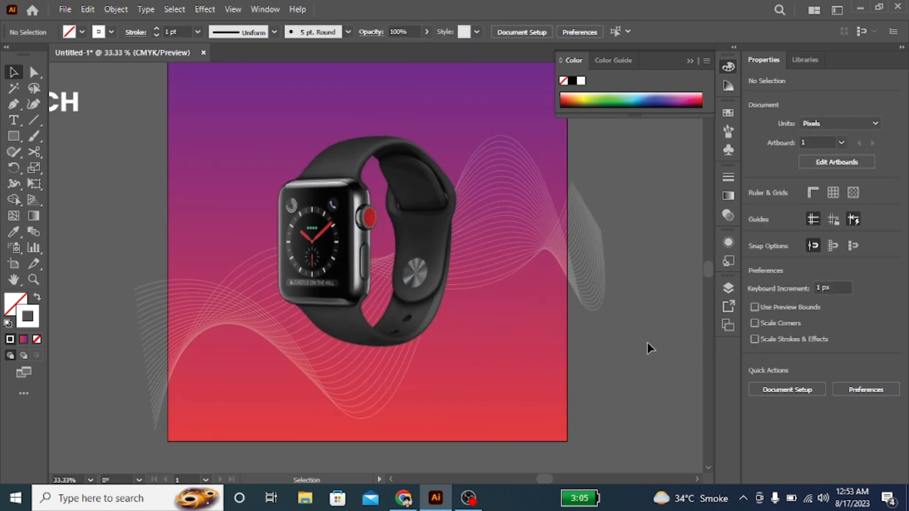
Move the blurred shadow ellipse from beside the artboard to directly under the smart watch and bring it to the front
scroll(647, 343, "down", 1)
scroll(647, 348, "down", 1)
scroll(220, 299, "left", 3)
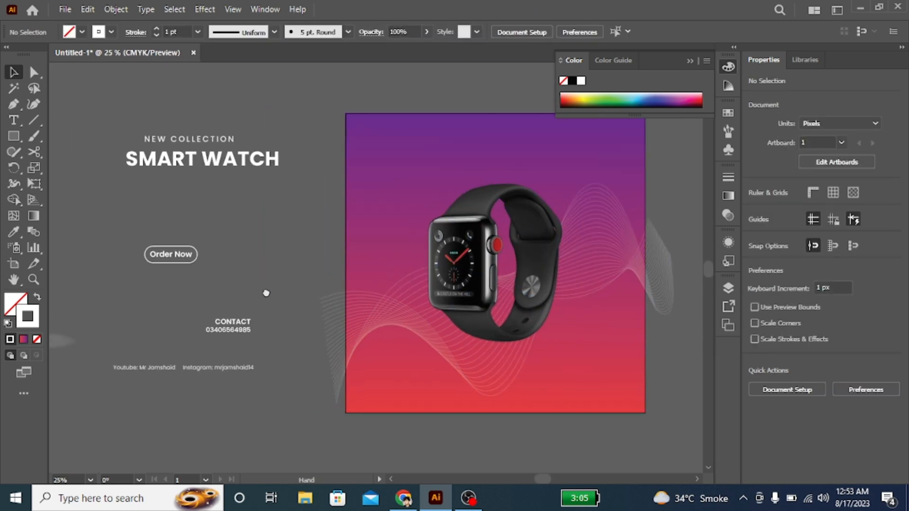
left_click_drag(75, 341, 535, 355)
right_click(535, 355)
mouse_move(574, 288)
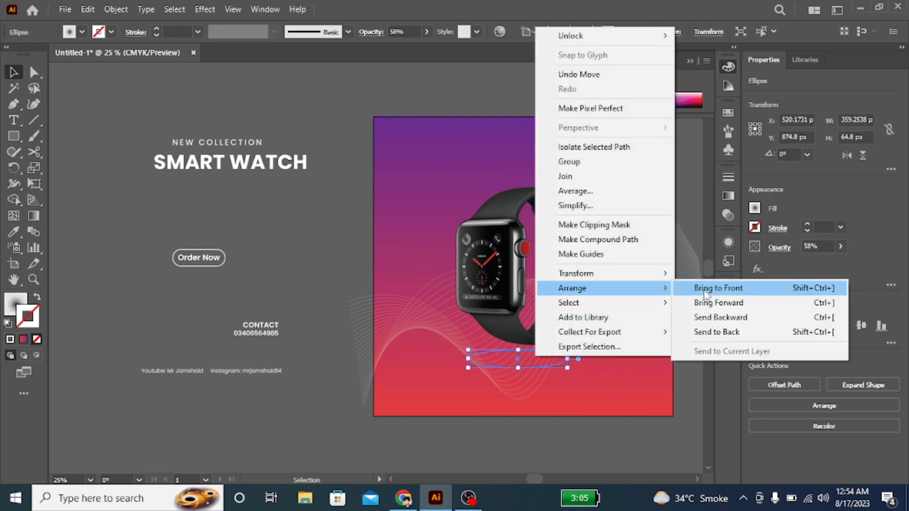
left_click(703, 290)
key("space")
left_click_drag(621, 352, 452, 333)
left_click_drag(351, 344, 364, 335)
left_click(524, 337)
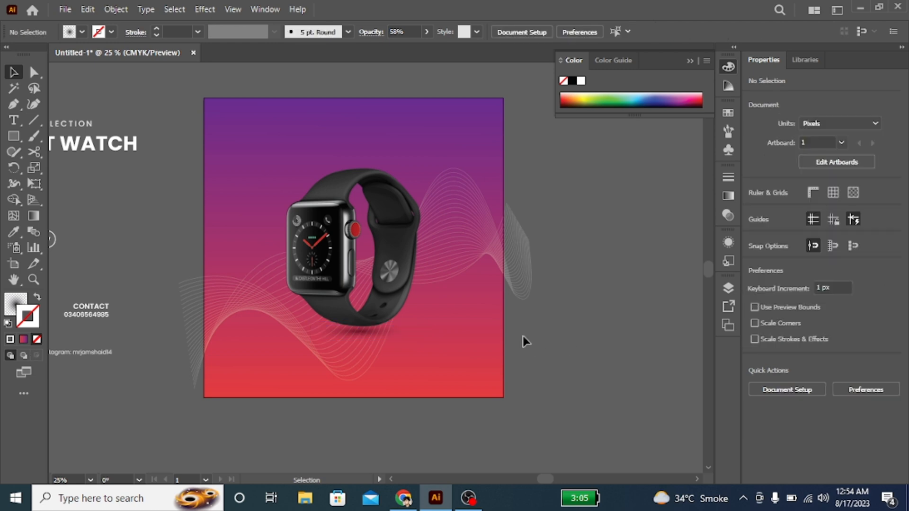
Draw a circle about 845 px in diameter over the upper part of the artboard, with a white stroke and no fill
scroll(513, 334, "up", 1)
scroll(513, 333, "down", 1)
scroll(512, 334, "up", 1)
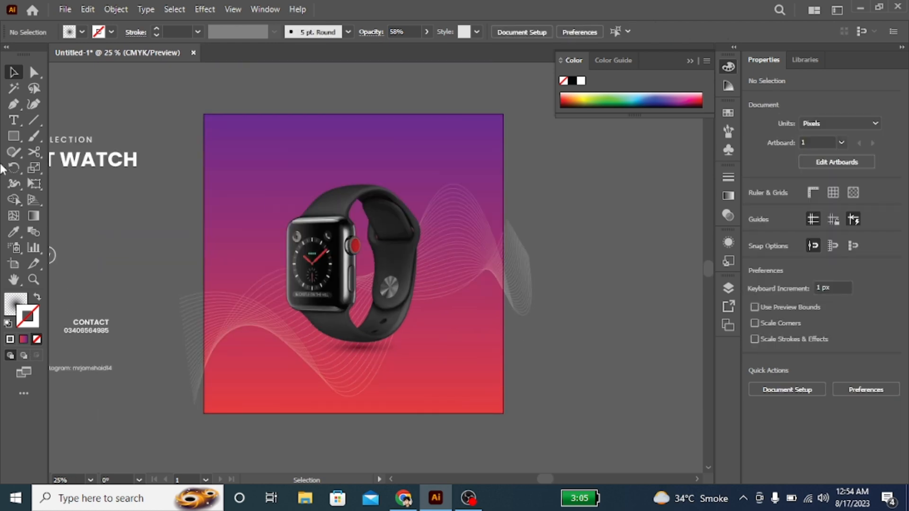
left_click_drag(10, 138, 56, 169)
double_click(28, 317)
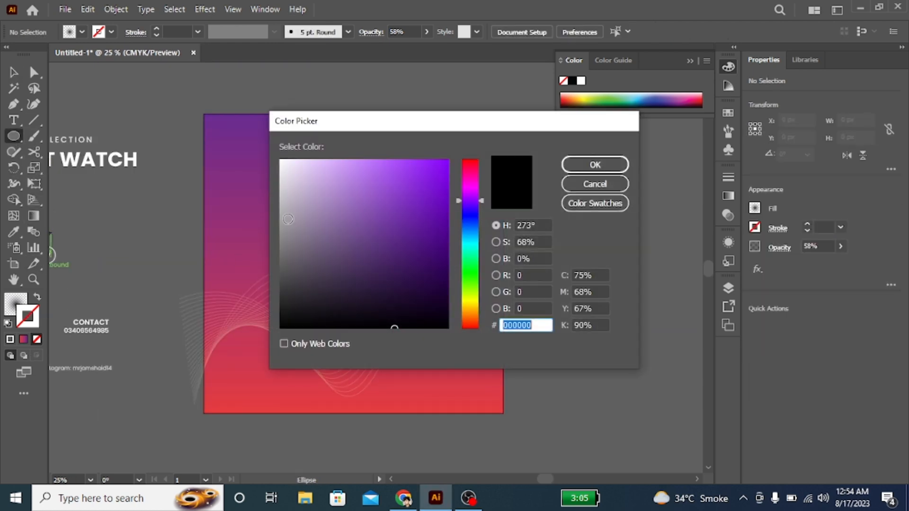
left_click_drag(289, 168, 268, 144)
left_click(595, 165)
mouse_move(330, 191)
left_mouse_down()
mouse_move(426, 285)
mouse_move(422, 308)
left_mouse_up()
left_click(36, 340)
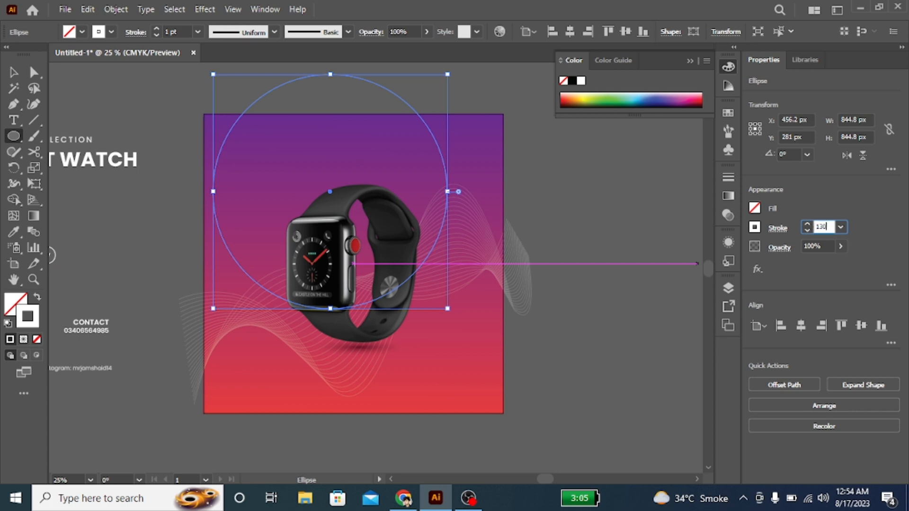
Set the circle's stroke weight to 130 pt and lower its opacity to 13%
key("Return")
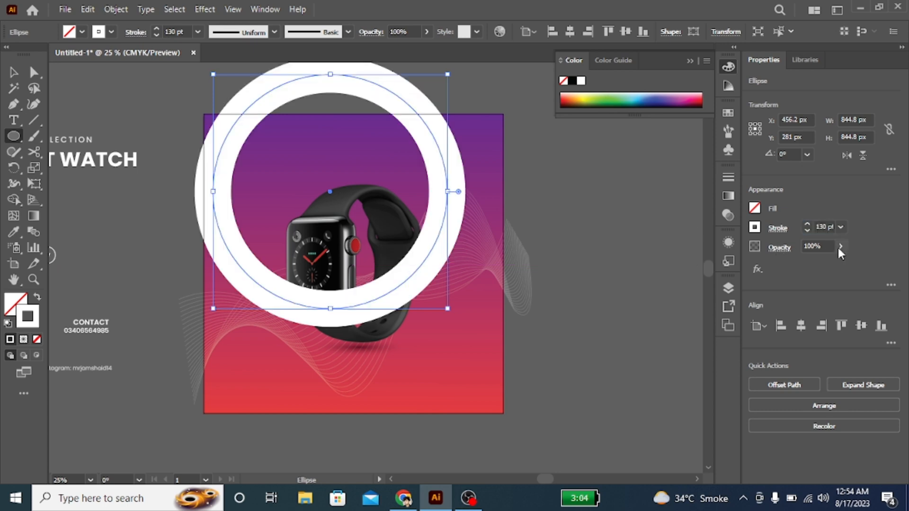
left_click(841, 246)
left_click(797, 264)
left_click(14, 73)
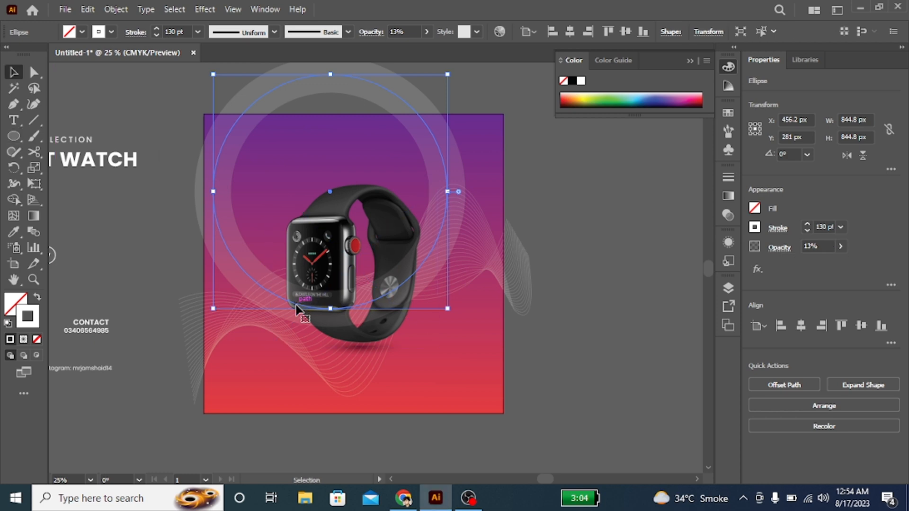
Move the ring up over the artboard's top edge and shrink it to about 626 px in diameter
left_click_drag(301, 307, 331, 150)
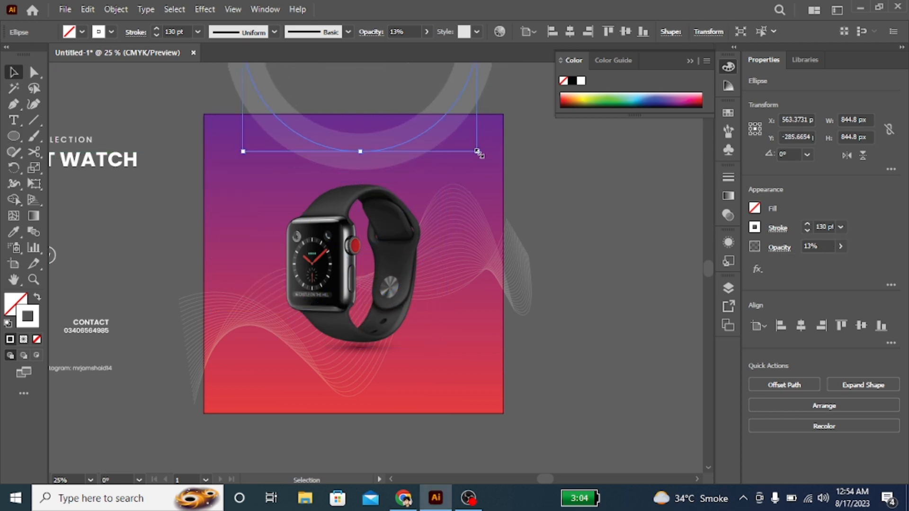
left_click_drag(478, 153, 447, 118)
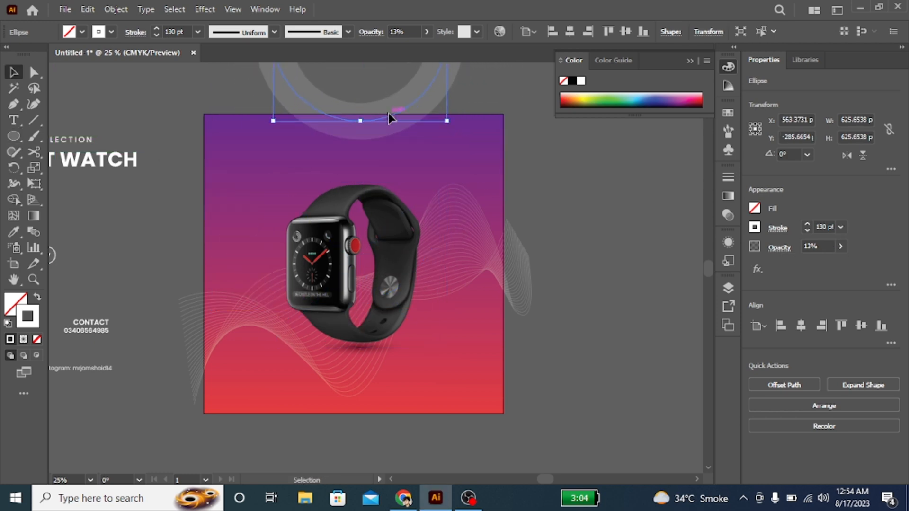
left_click_drag(389, 113, 386, 146)
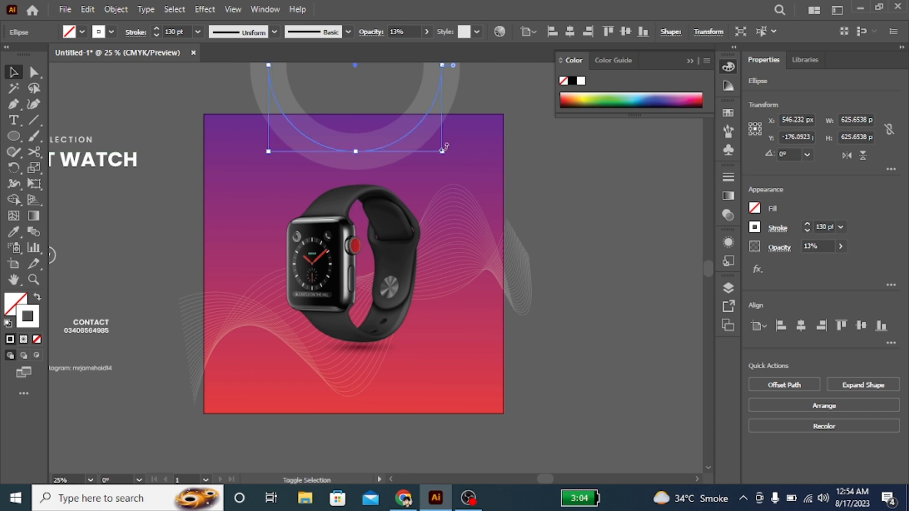
Enlarge the ring to about 693 px and place a copy of it over the artboard's bottom edge
left_click_drag(443, 154, 390, 401)
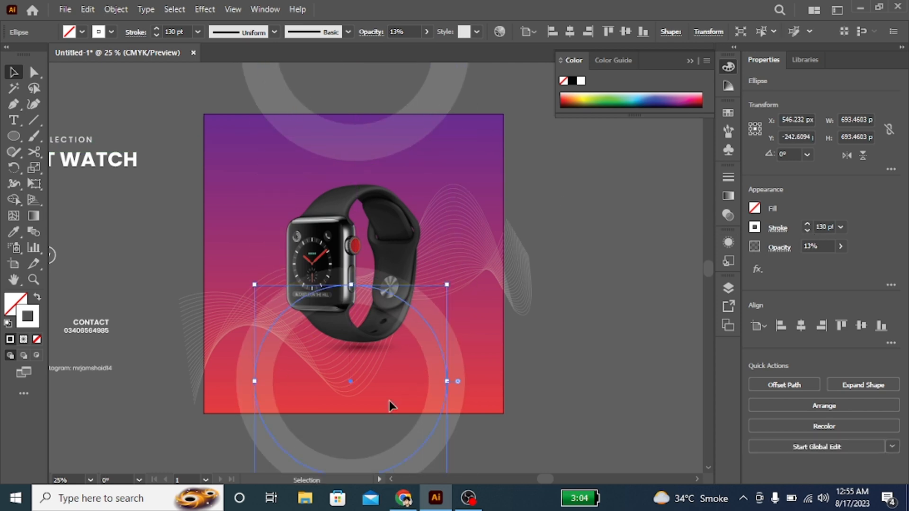
scroll(386, 331, "down", 4)
left_click_drag(383, 289, 392, 394)
Bring the wave blend, the smart watch image and its shadow to the front of the rings
left_click(325, 108)
left_click(365, 172, "shift")
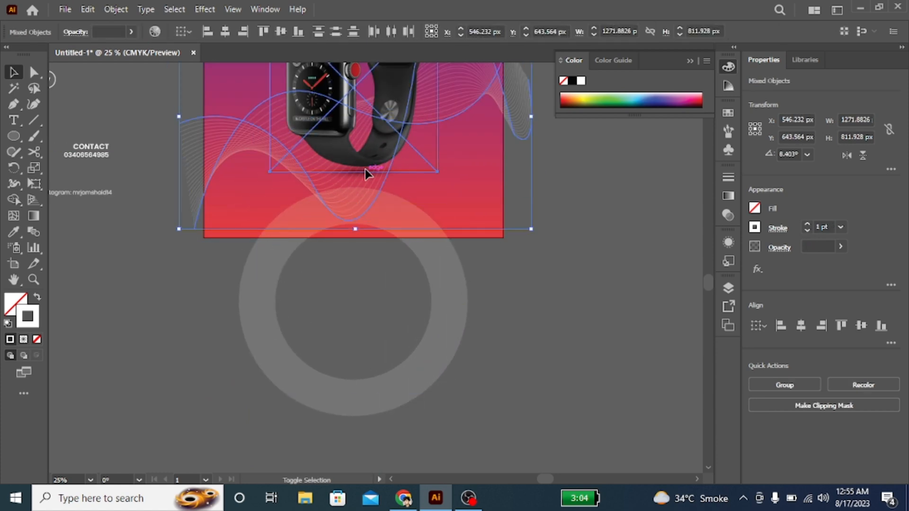
right_click(359, 173)
mouse_move(385, 334)
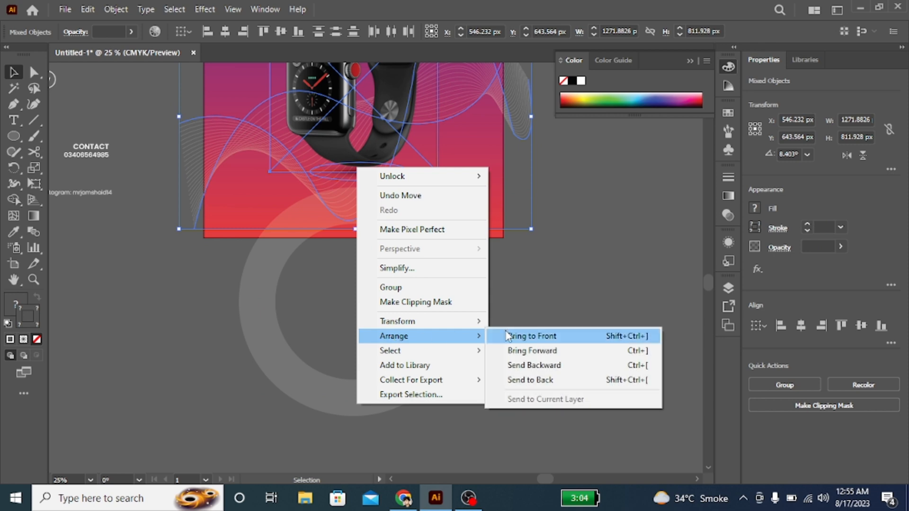
left_click(524, 335)
scroll(465, 290, "up", 1)
scroll(488, 312, "up", 6)
left_click(501, 324)
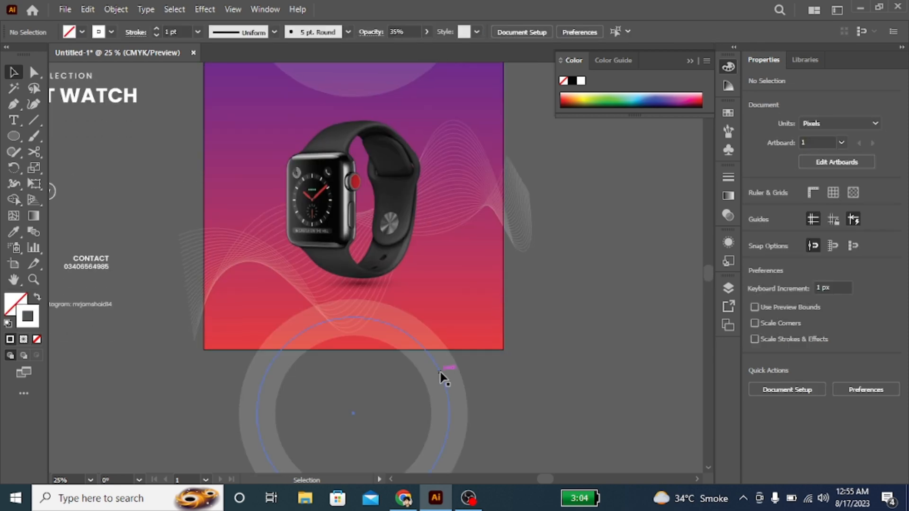
Select both rings together and lower their opacity to 10%
left_click(441, 359)
scroll(440, 355, "up", 8)
left_click(399, 197, "shift")
scroll(399, 197, "down", 5)
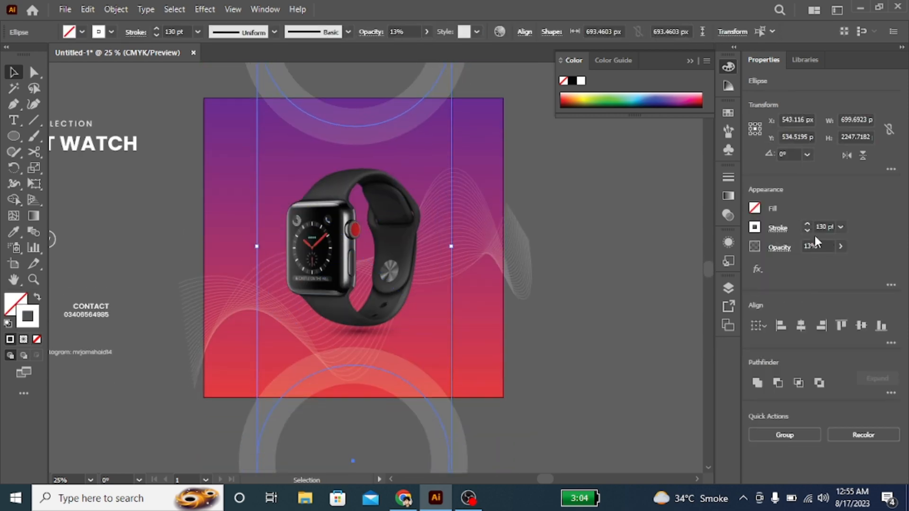
left_click(581, 227)
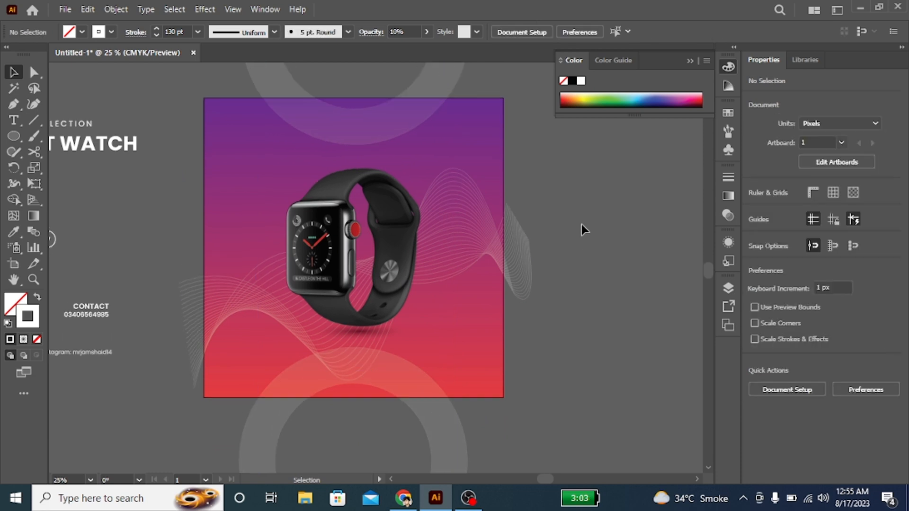
Select all the text items and the Order Now button beside the artboard and bring them to the front
left_click_drag(106, 162, 222, 166)
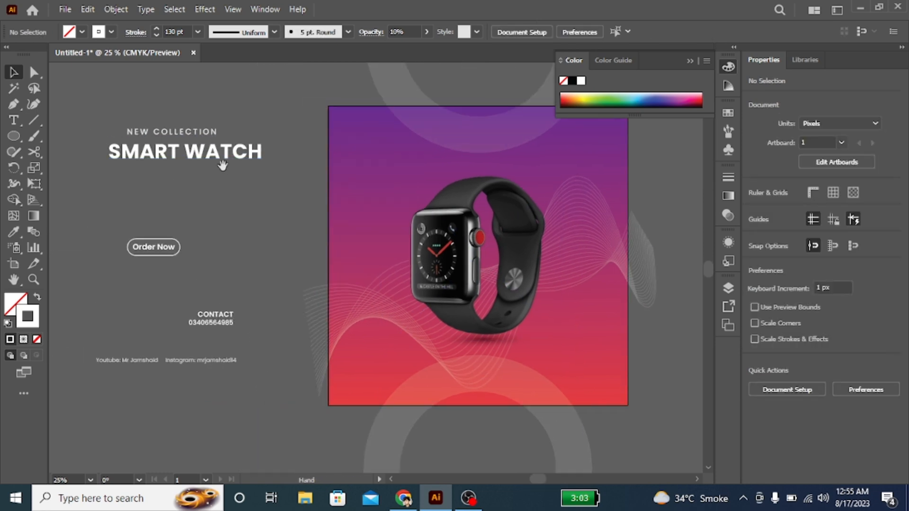
left_click_drag(297, 422, 95, 106)
right_click(214, 96)
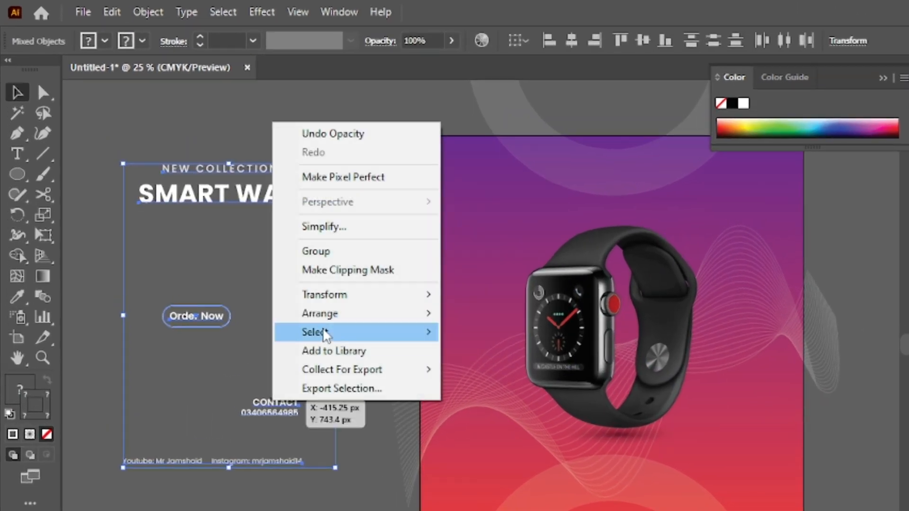
mouse_move(334, 245)
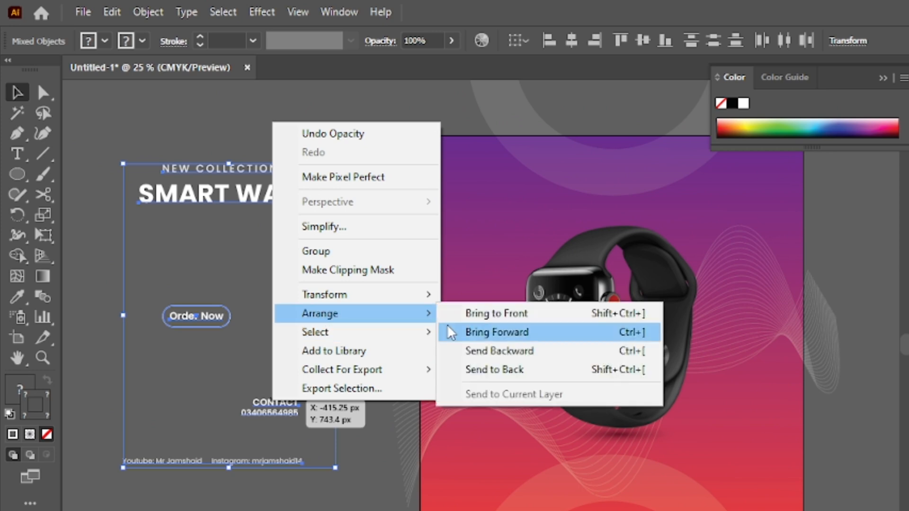
left_click(462, 312)
left_click(395, 305)
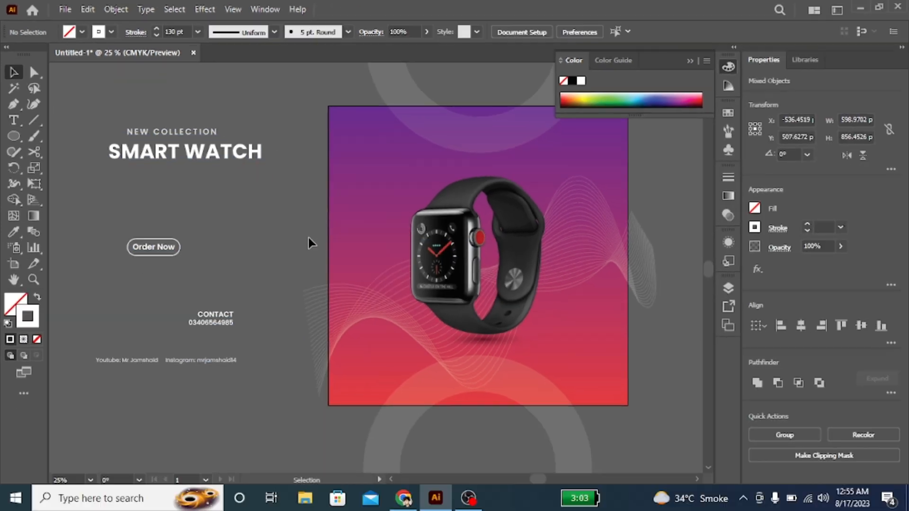
Move the NEW COLLECTION and SMART WATCH texts to the top center of the artboard, stacked closely above the watch
left_click_drag(393, 306, 303, 313)
left_click_drag(135, 136, 429, 150)
scroll(803, 415, "down", 3)
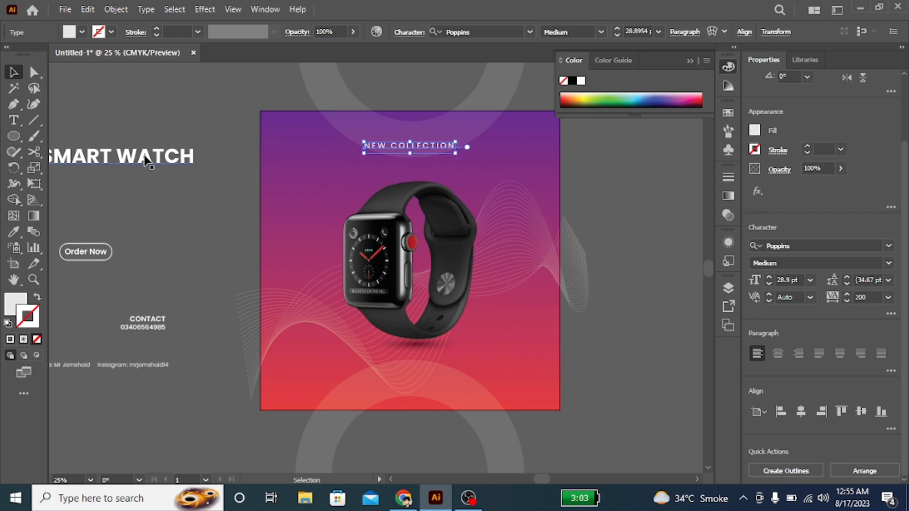
left_click_drag(144, 161, 436, 164)
left_click(598, 176)
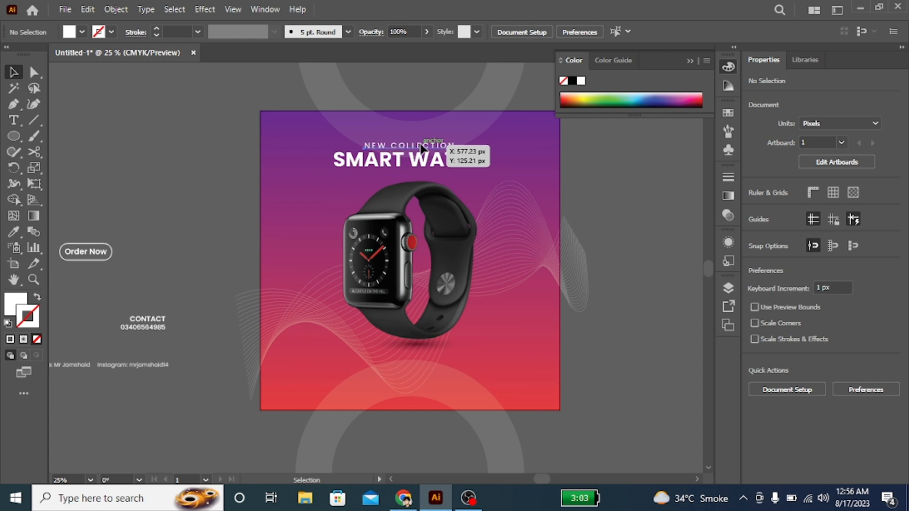
left_click_drag(421, 145, 422, 160)
left_click(604, 211)
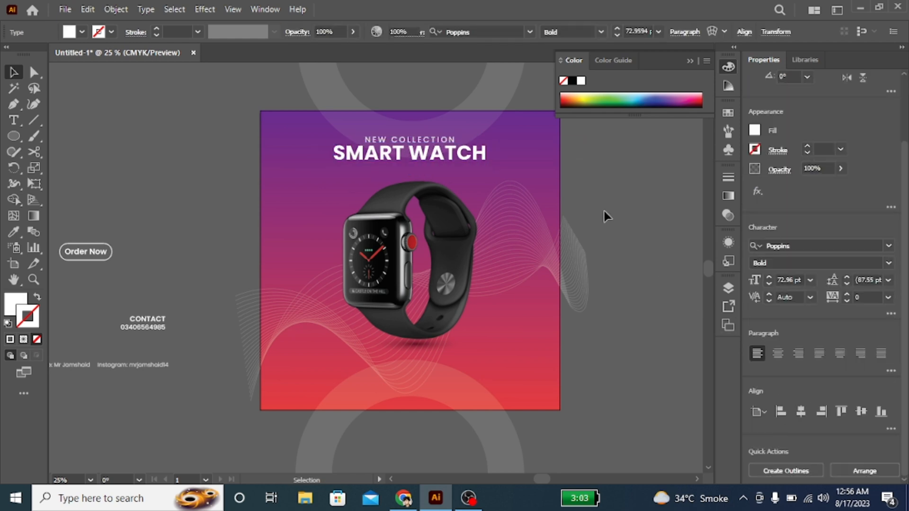
Scale the smart watch and its shadow down slightly and move them lower on the artboard
left_click(426, 326)
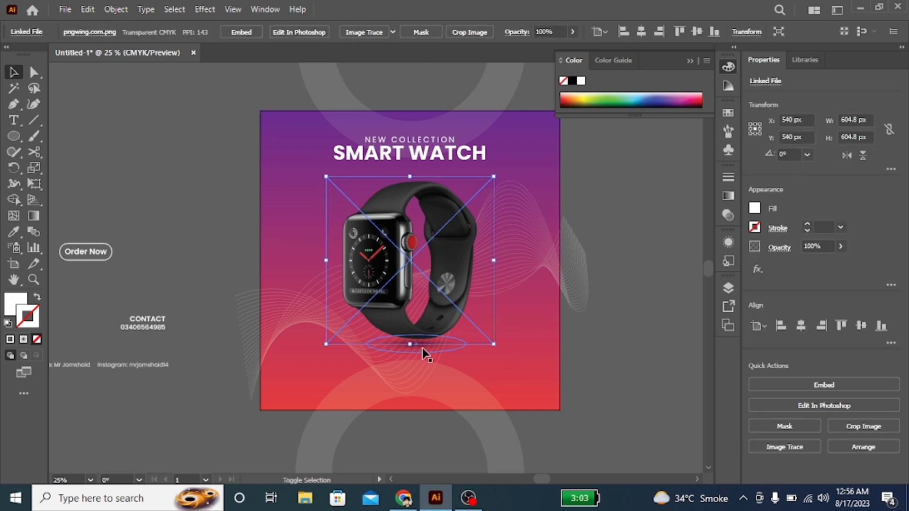
left_click(423, 348, "shift")
left_click_drag(495, 357, 486, 346)
left_click_drag(397, 292, 396, 310)
left_click(627, 284)
Add a placeholder text area about 655 × 86 px below the SMART WATCH title, in 32 pt Poppins Regular with all lines justified
key("t")
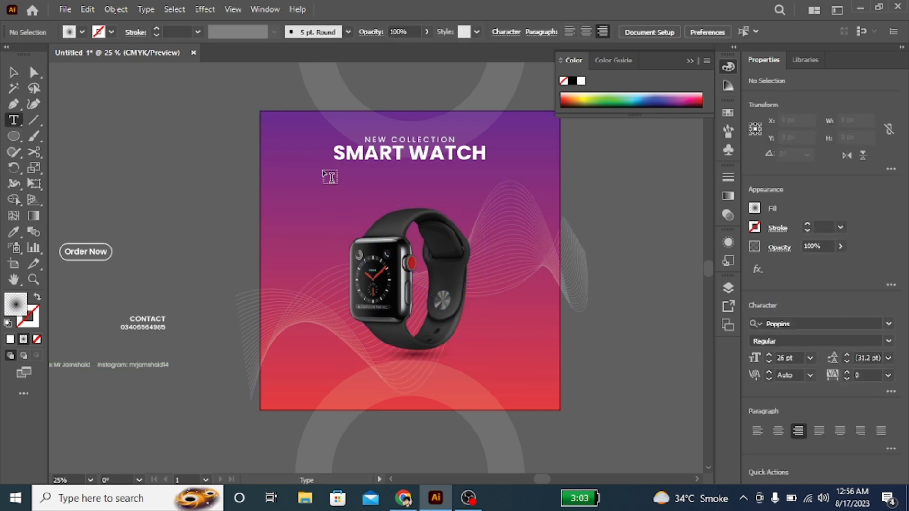
left_click_drag(322, 170, 504, 194)
left_click(788, 358)
scroll(800, 426, "down", 3)
left_click(758, 310)
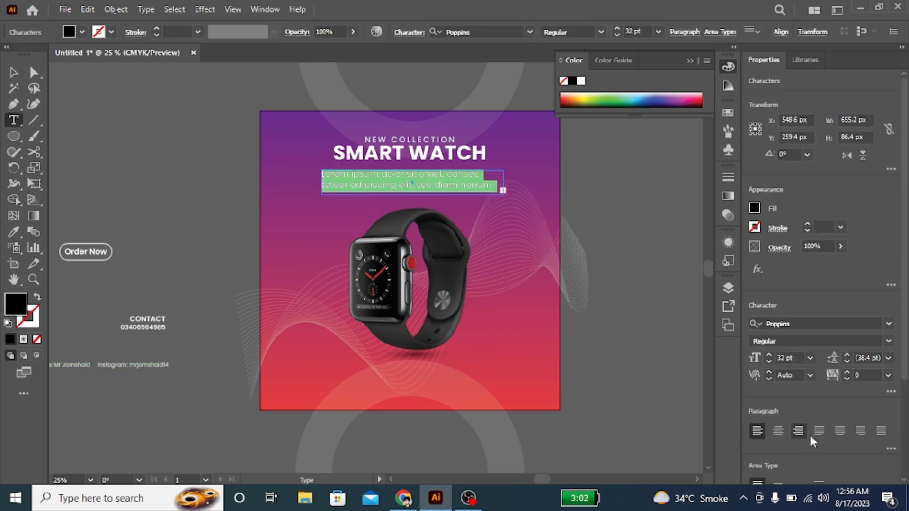
left_click(881, 431)
Change the placeholder paragraph's fill color to white
left_click(13, 72)
double_click(16, 304)
left_click(280, 161)
left_click(594, 164)
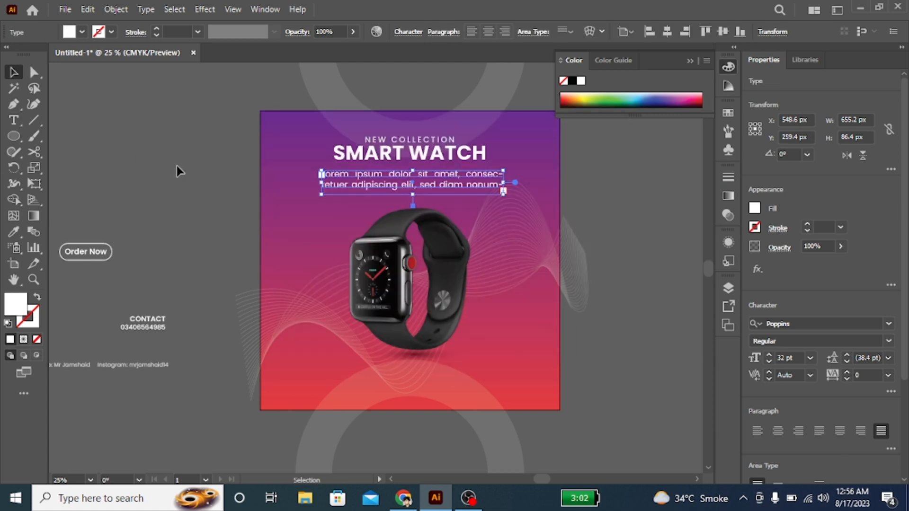
Left-align the placeholder paragraph and reduce its font size to 28 pt
left_click(758, 432)
key("Down")
key("Down")
key("Down")
key("Down")
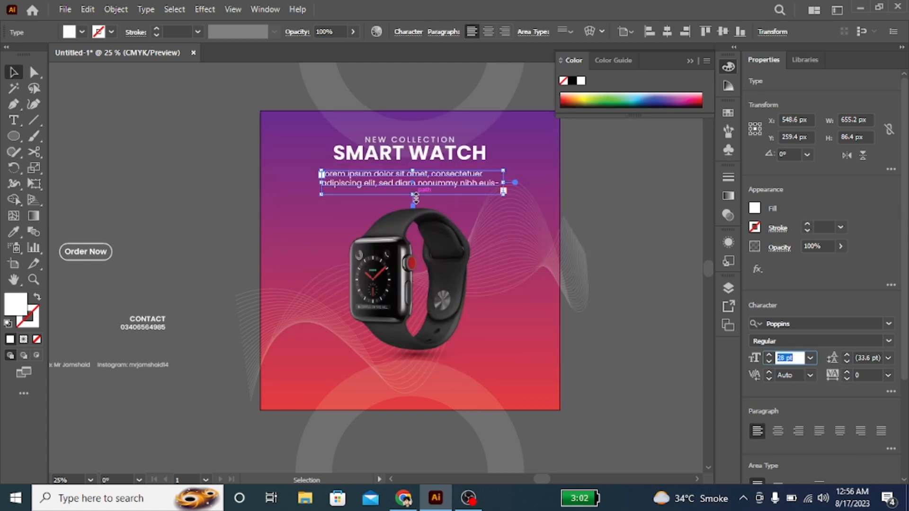
Move the paragraph box up under the title, center it horizontally on the artboard, and widen it to about 760 px
left_click_drag(413, 194, 363, 172)
scroll(798, 403, "down", 3)
left_click(801, 412)
left_click_drag(501, 175, 516, 175)
Adjust the placeholder paragraph's font size, ending smaller so more words fit on its two lines
left_click(788, 227)
key("Up")
key("Up")
key("Up")
key("Up")
left_click(788, 227)
key("Down")
key("Down")
key("Down")
key("Down")
key("Down")
key("Down")
key("Down")
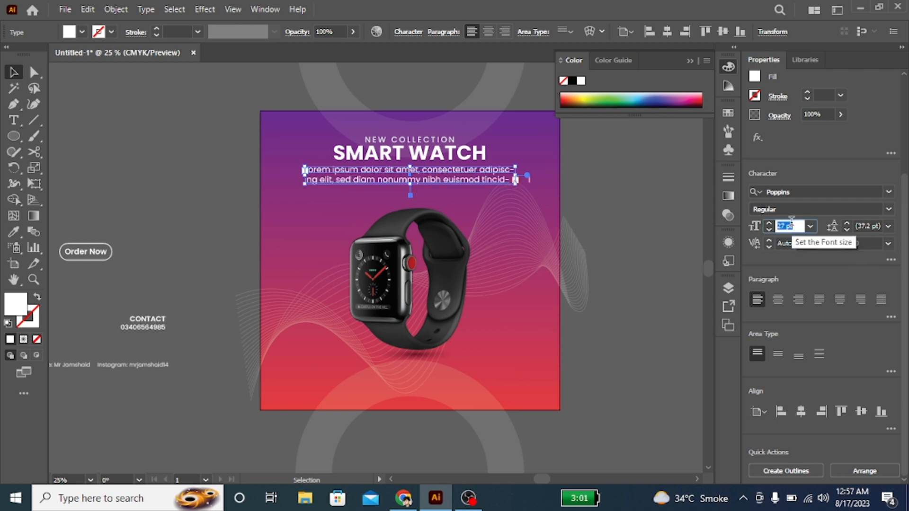
Apply a light gray swatch as the placeholder paragraph's fill and deselect it
left_click(698, 171)
left_click(728, 113)
left_click(653, 159)
left_click(640, 206)
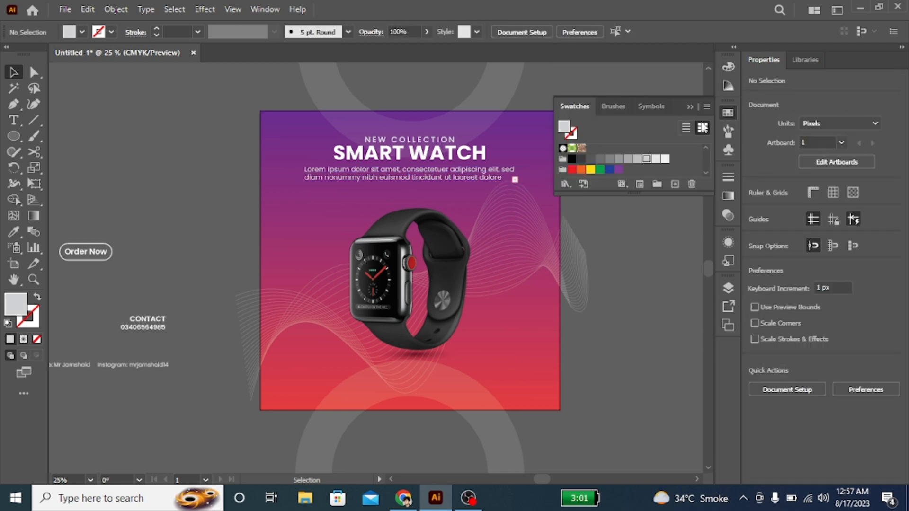
Select the NEW COLLECTION text, the SMART WATCH title and the paragraph together and nudge them down slightly
scroll(640, 205, "down", 1)
left_click(382, 125)
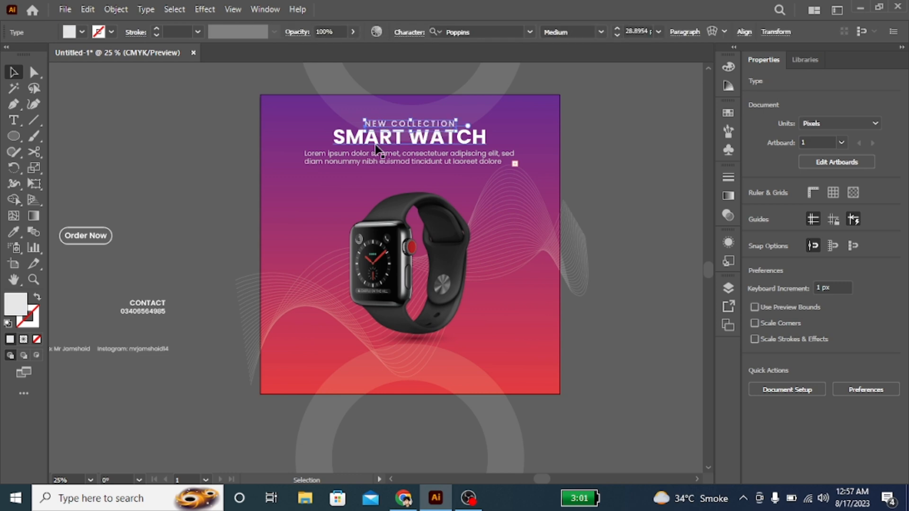
left_click(374, 142, "shift")
left_click(355, 161, "shift")
key("Down")
key("Down")
key("Down")
key("Down")
key("Down")
key("Down")
key("Down")
key("Down")
key("Down")
key("Down")
key("Down")
key("Down")
key("Down")
key("Down")
key("Down")
key("Down")
key("Down")
key("Down")
key("Down")
key("Down")
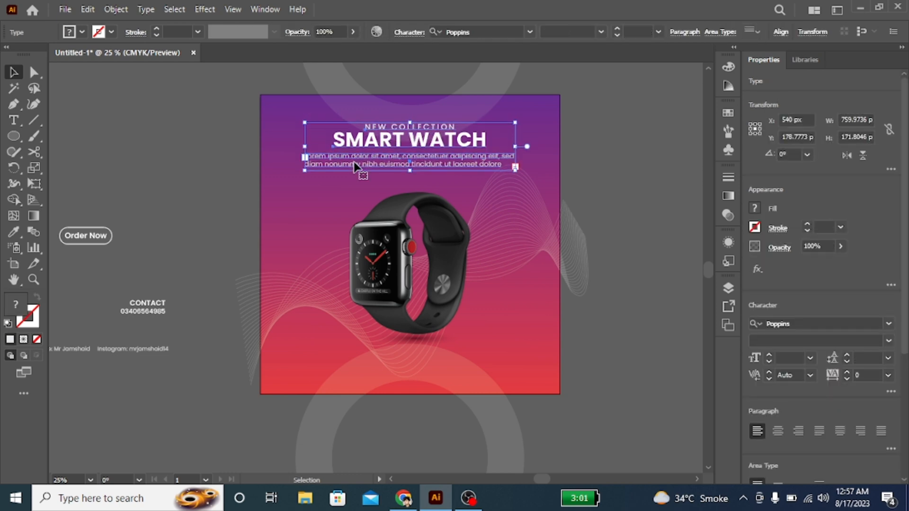
Place the Order Now button in the artboard's bottom-left corner and the contact text in its bottom-right corner, aligning their vertical centers
left_click(624, 175)
scroll(624, 175, "down", 1)
left_click_drag(93, 221, 309, 354)
left_click_drag(148, 298, 524, 362)
left_click(319, 355, "shift")
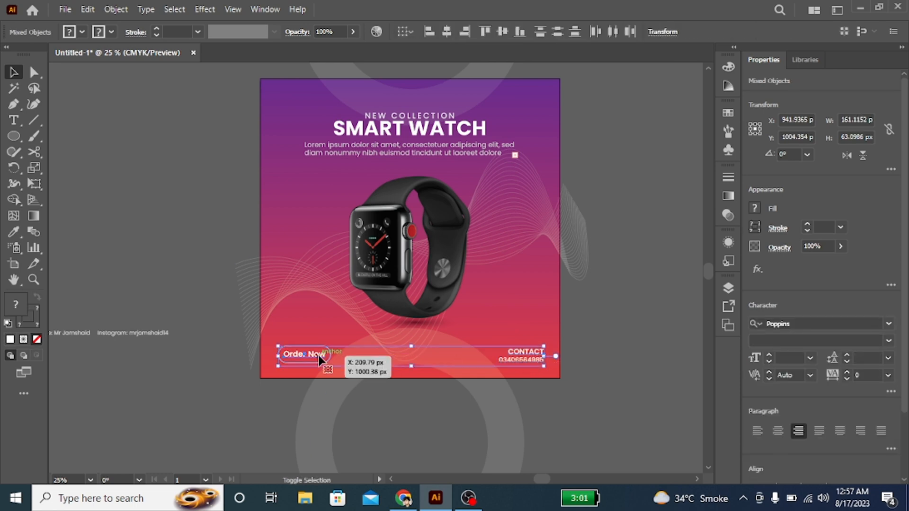
left_click(862, 325)
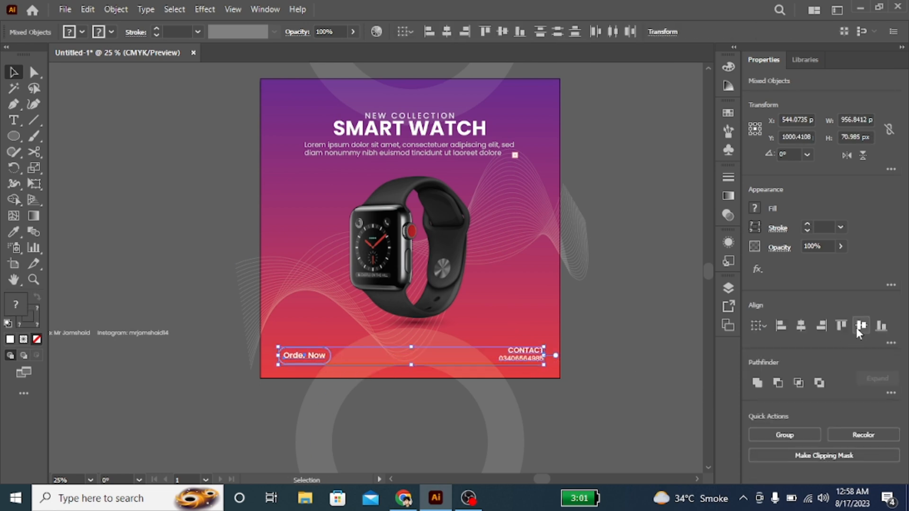
Group the Order Now button with the contact text, center the group horizontally on the artboard and deselect it
right_click(515, 358)
left_click(544, 236)
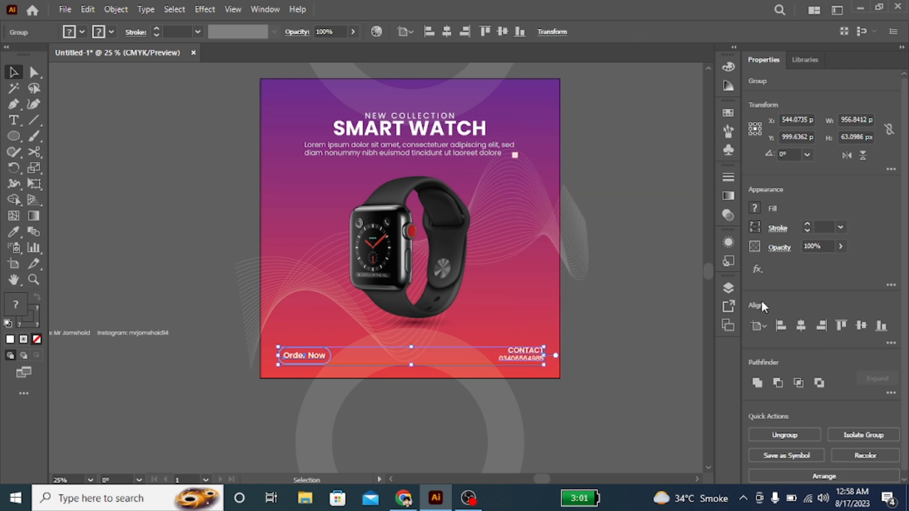
left_click(801, 326)
left_click(627, 337)
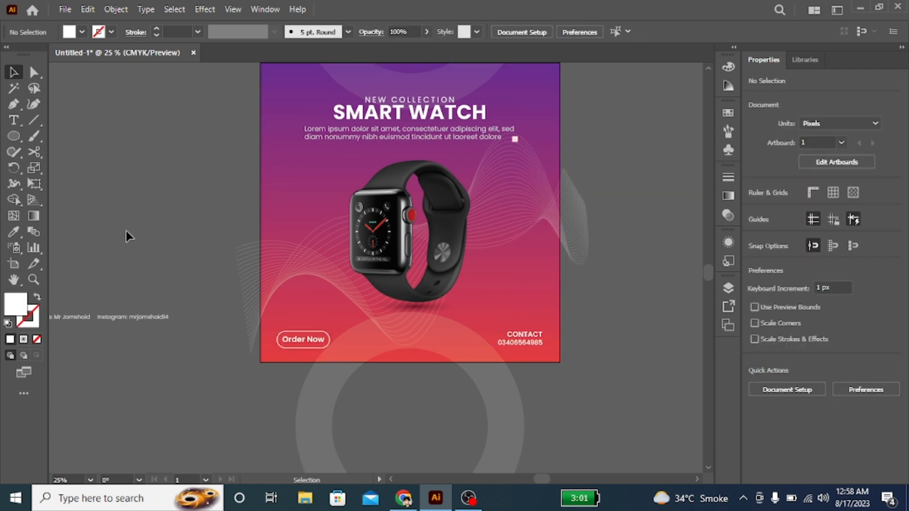
Create a 1080 x 1080 px rectangle centered on the artboard, with no fill and a white 1 pt stroke
scroll(91, 183, "up", 2)
left_click(16, 137)
left_click(76, 135)
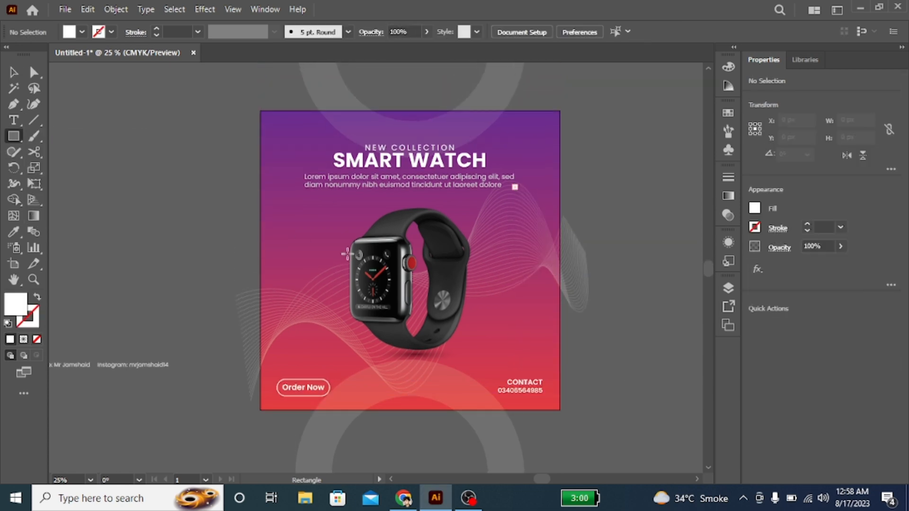
left_click(349, 255)
left_click(445, 271)
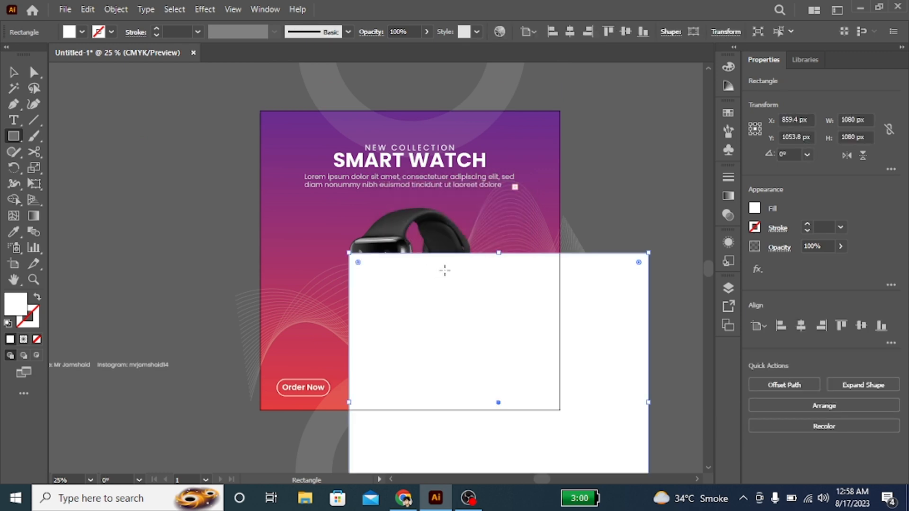
left_click(801, 326)
left_click(861, 325)
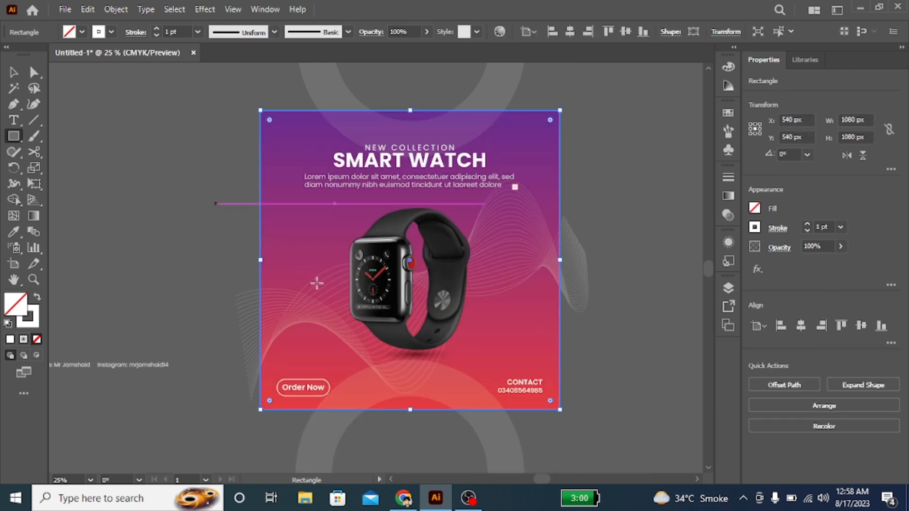
Shrink the outlined rectangle slightly about its center to form a thin border just inside the artboard edges, and deselect it
left_click_drag(559, 410, 555, 407)
key("v")
left_click(101, 138)
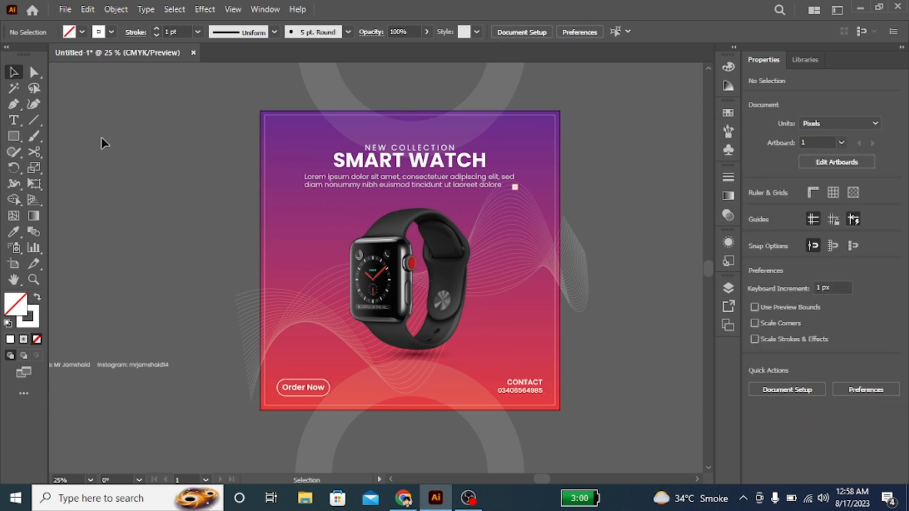
Move the YouTube and Instagram text to the artboard's lower edge, center it horizontally on the artboard and deselect it
left_click_drag(106, 368, 424, 402)
left_click(800, 414)
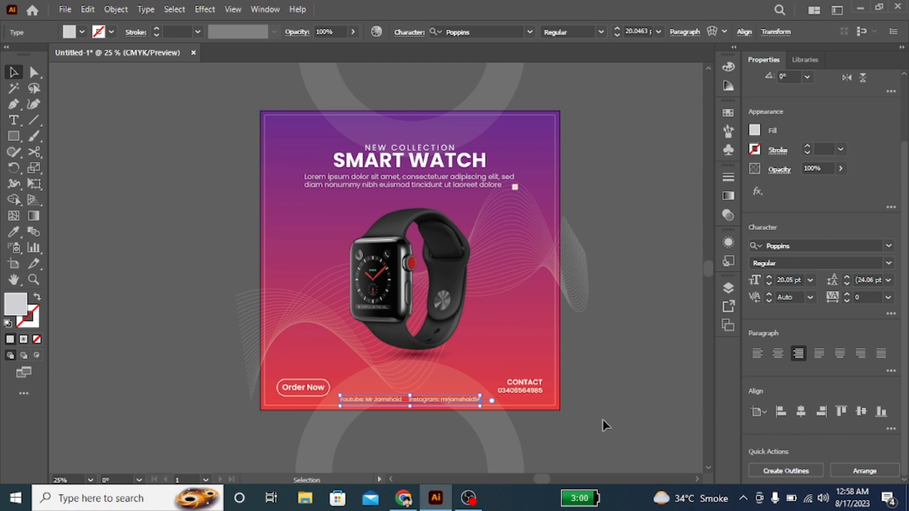
left_click(581, 442)
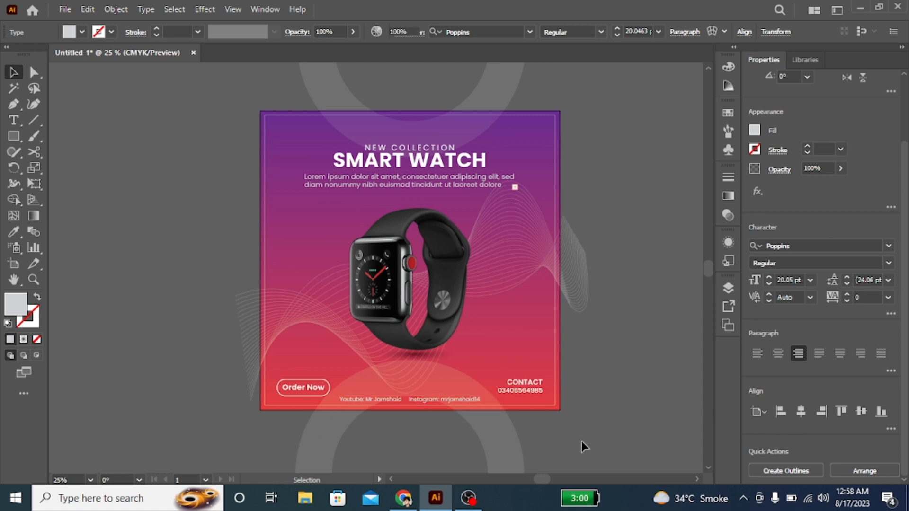
Turn on Trim View to hide the artwork extending beyond the artboard and view the whole post
scroll(587, 403, "up", 1)
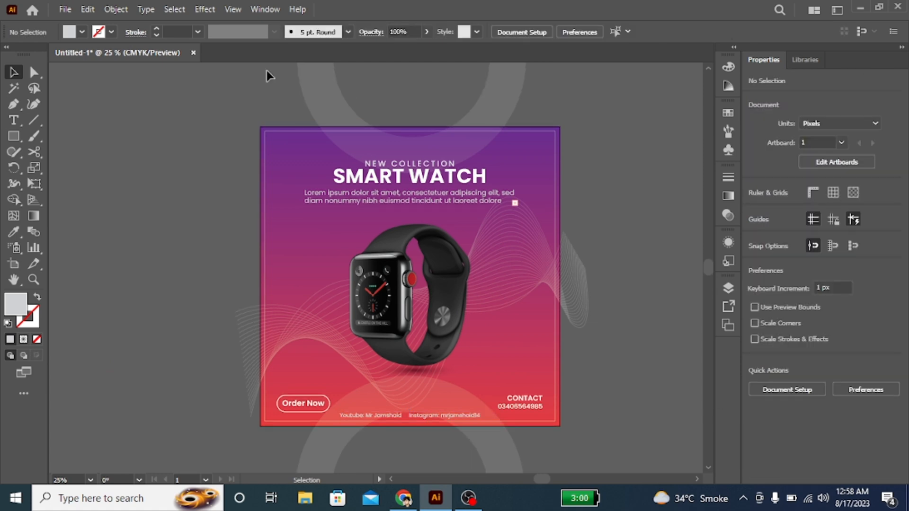
left_click(233, 10)
left_click(281, 84)
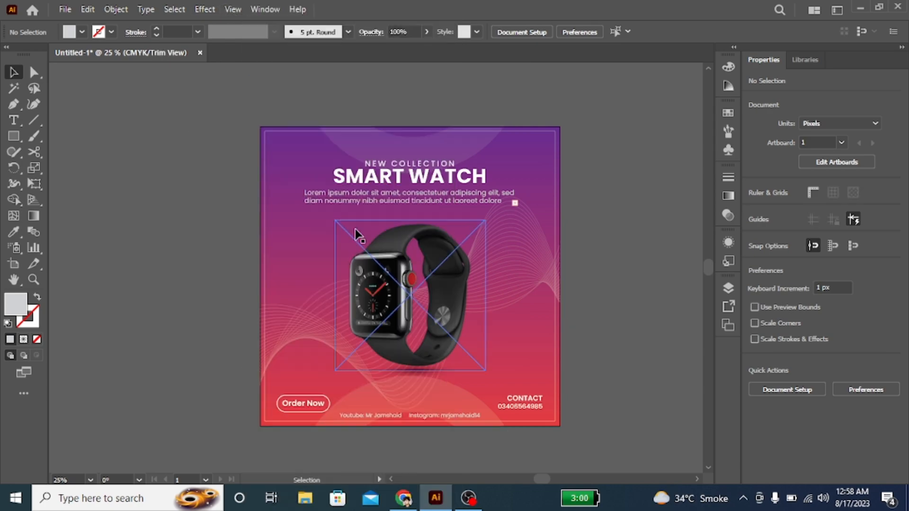
scroll(506, 299, "up", 1)
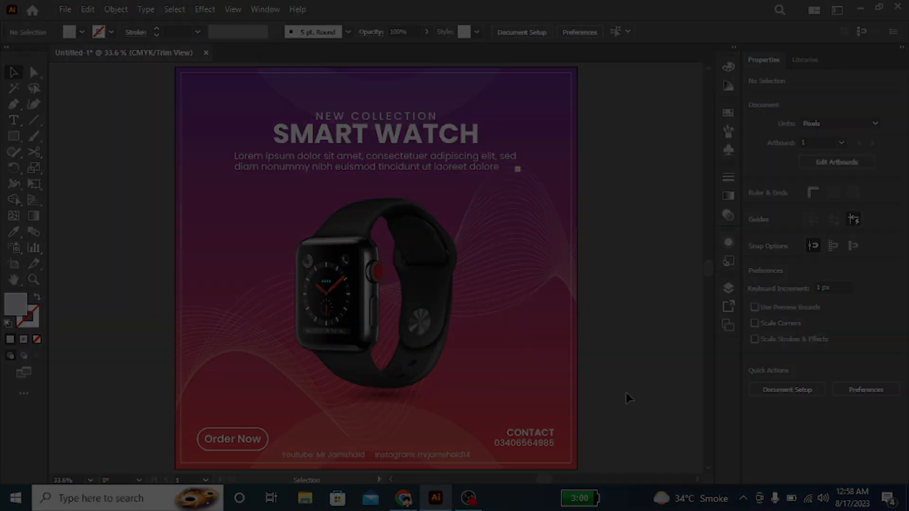